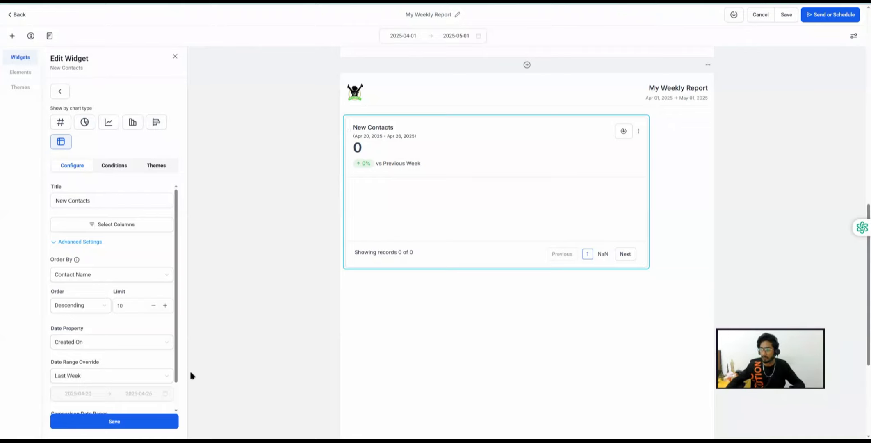
- Save and exit My Weekly Report, then go to the Contacts list
click(176, 56)
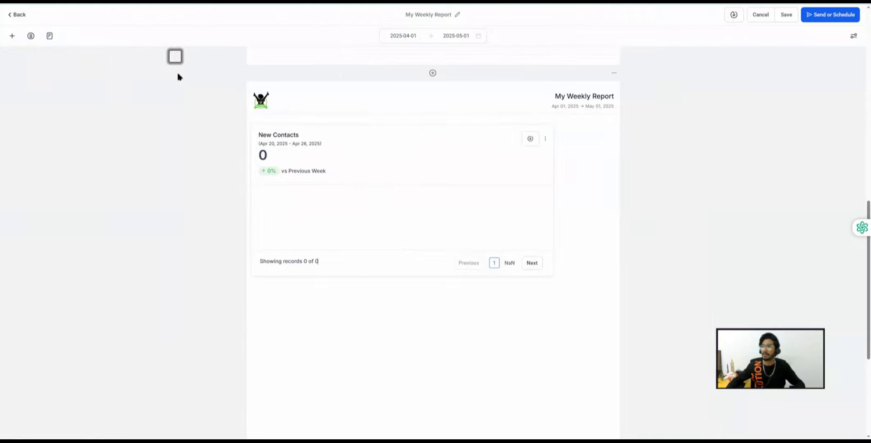
click(786, 14)
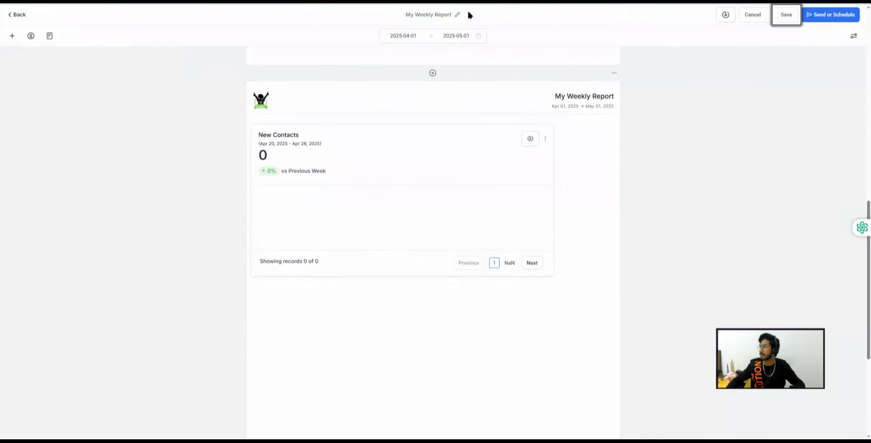
click(18, 17)
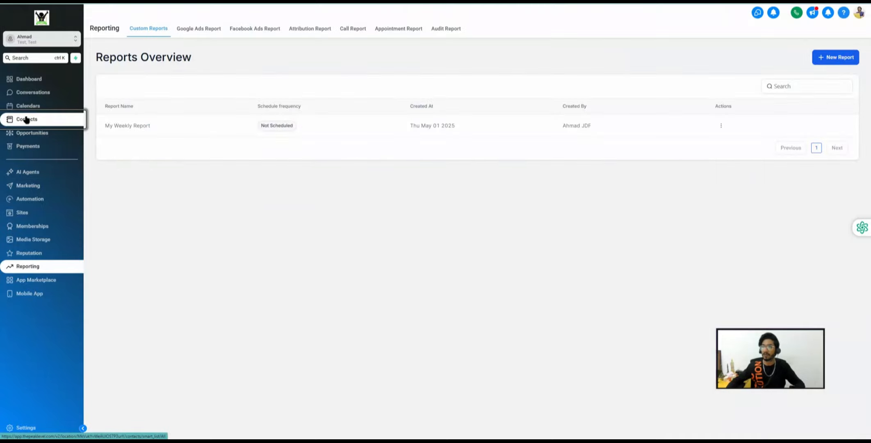
click(26, 119)
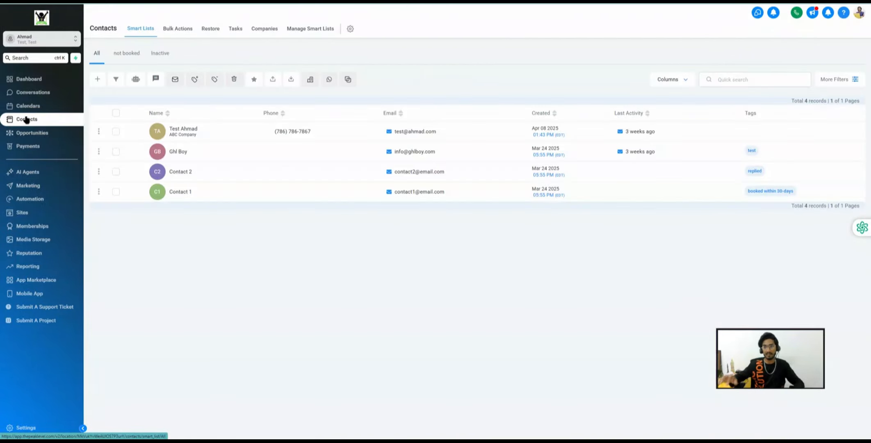
- Start a new contact with a first name, last name, e-mail address and phone number
click(98, 80)
click(352, 149)
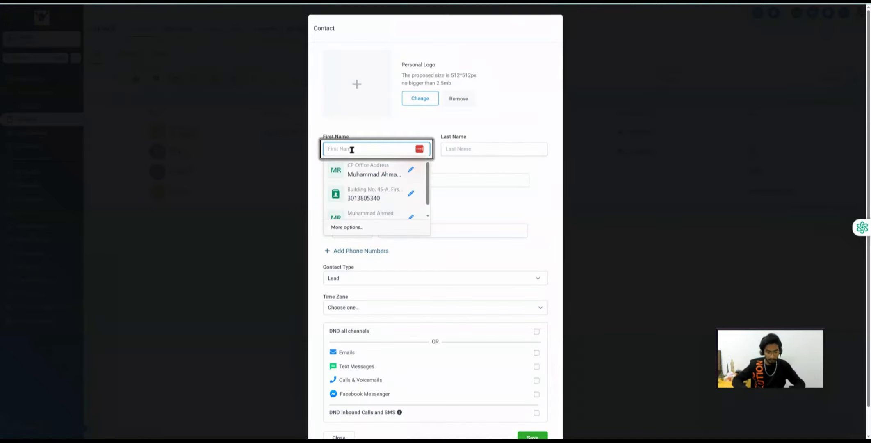
text(Fir)
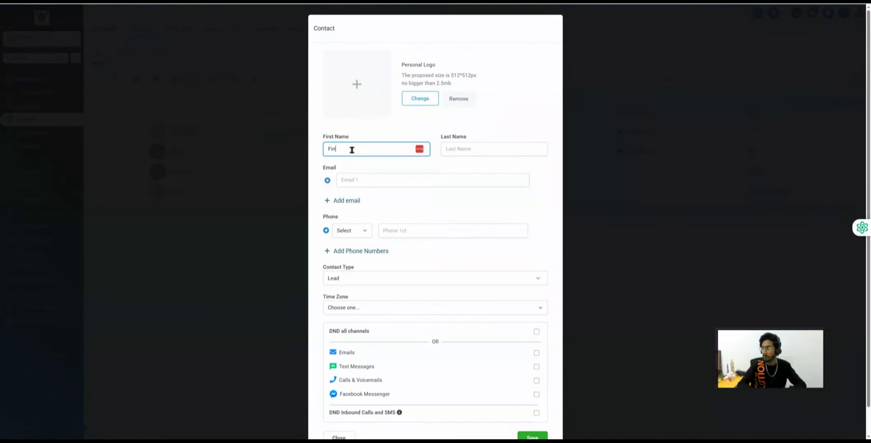
text(st)
key(Tab)
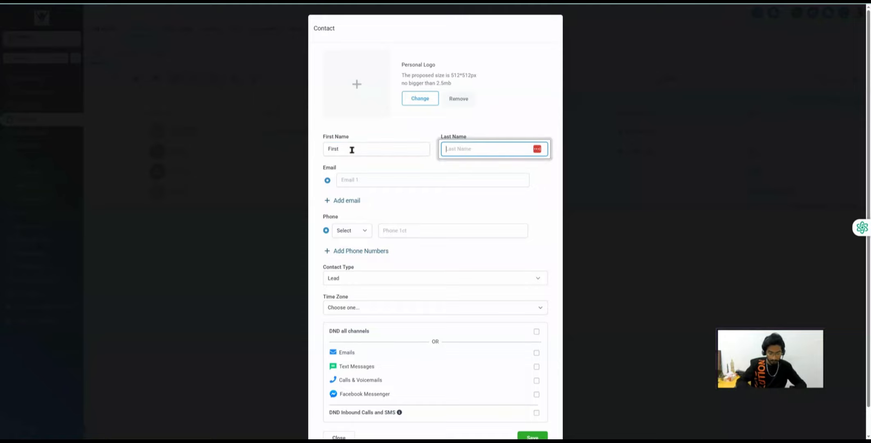
text(Name)
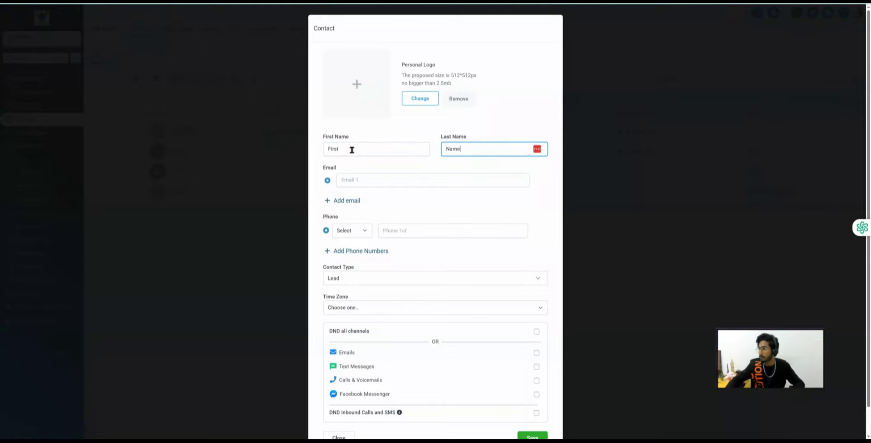
click(361, 180)
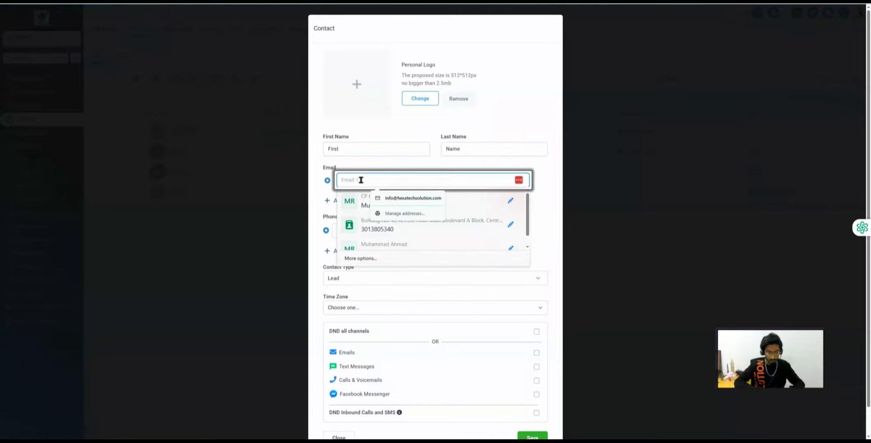
text(name)
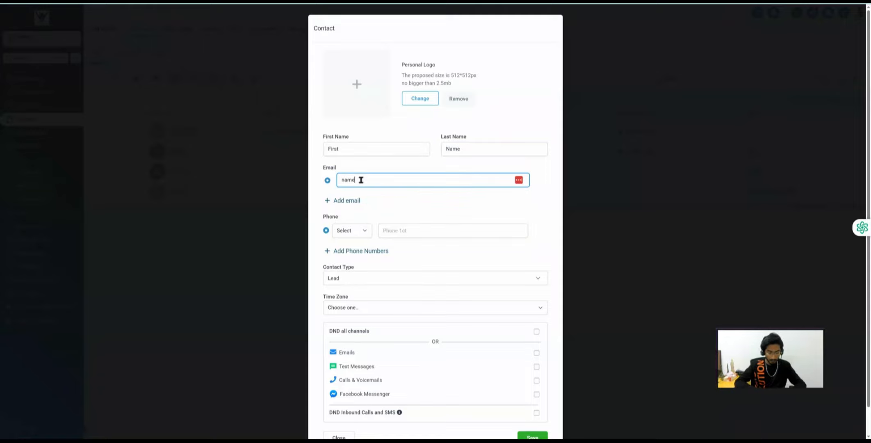
text(@email.com)
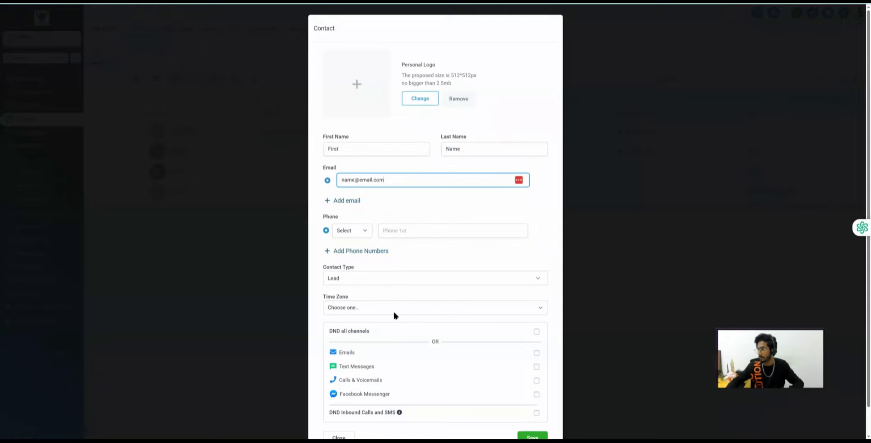
scroll(394, 315, down, 1)
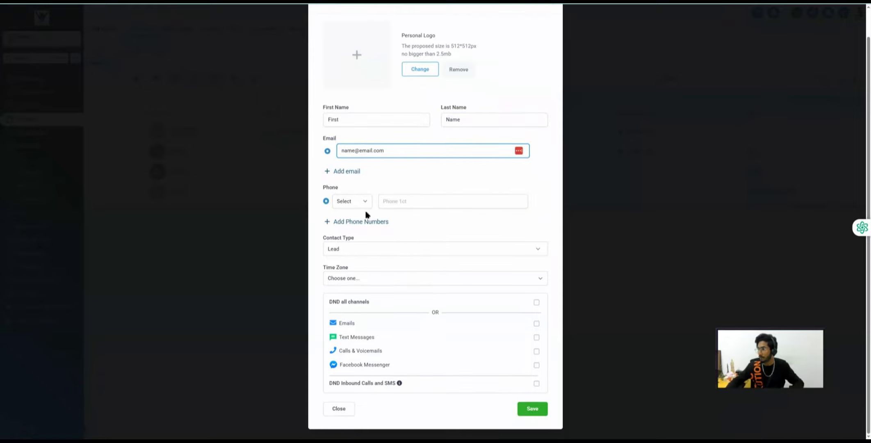
click(404, 204)
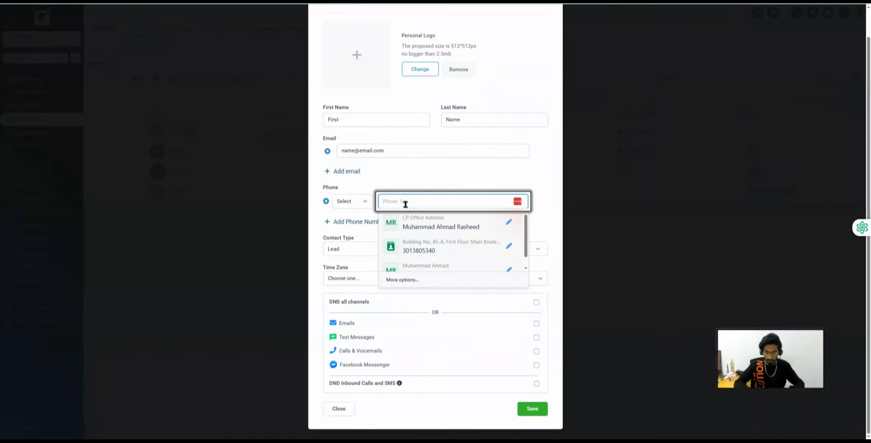
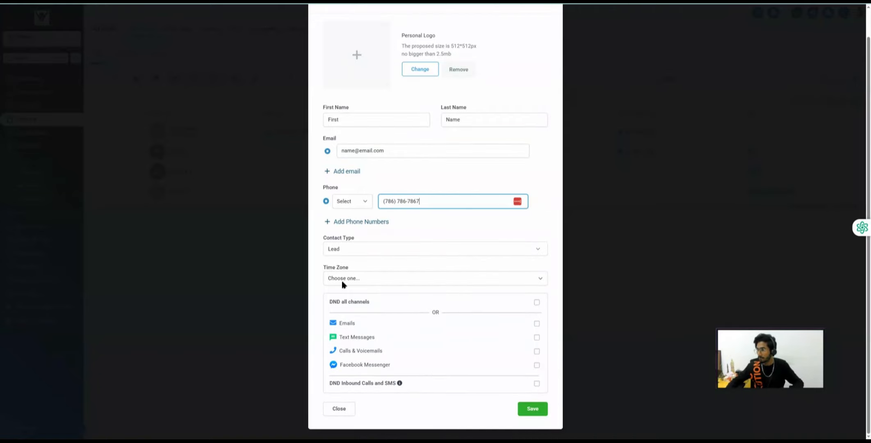
- Save the contact, changing the phone number's last digit to 1 after the duplicate error
click(533, 408)
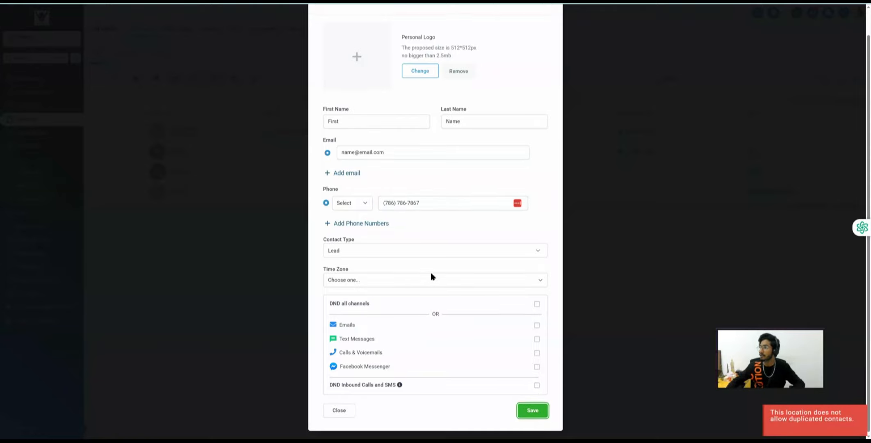
scroll(431, 277, up, 1)
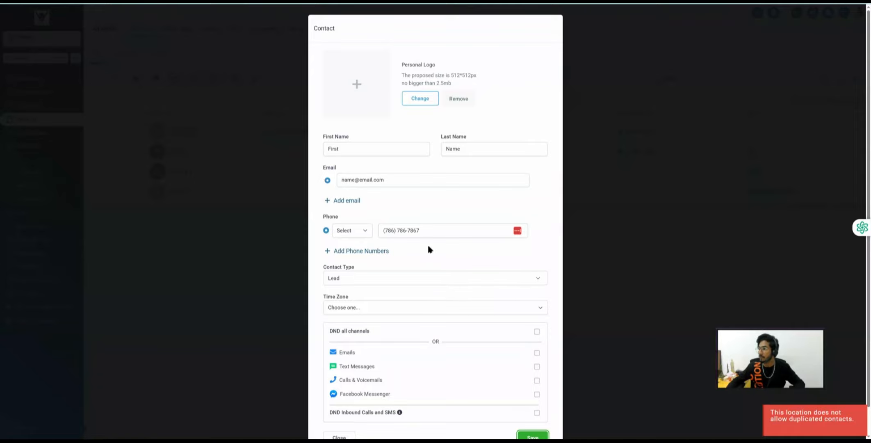
scroll(429, 249, down, 1)
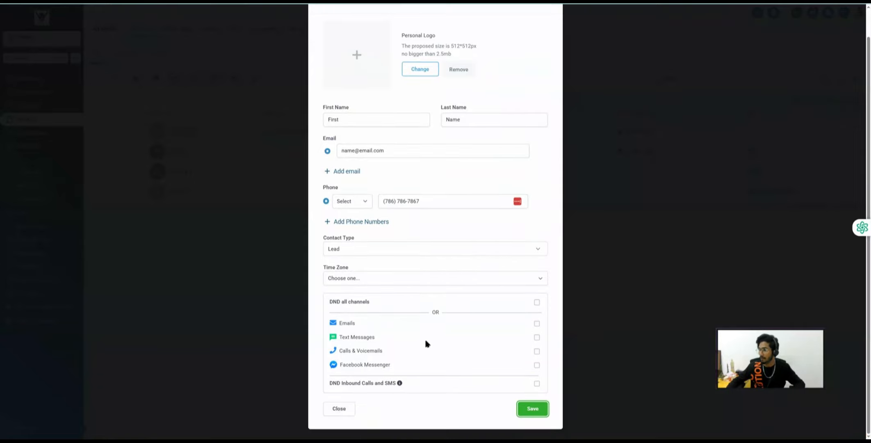
click(532, 408)
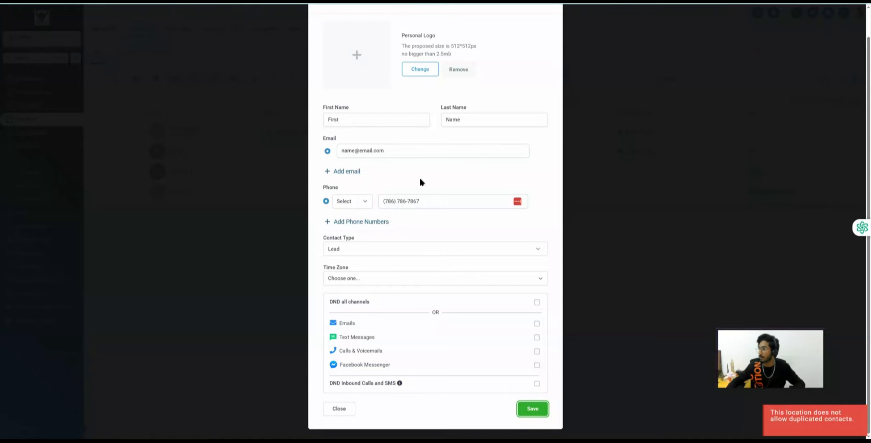
click(432, 200)
key(BackSpace)
text(1)
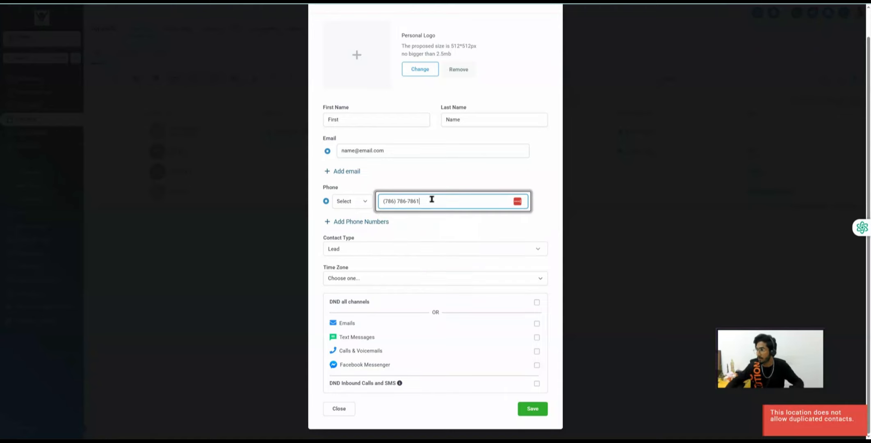
click(532, 409)
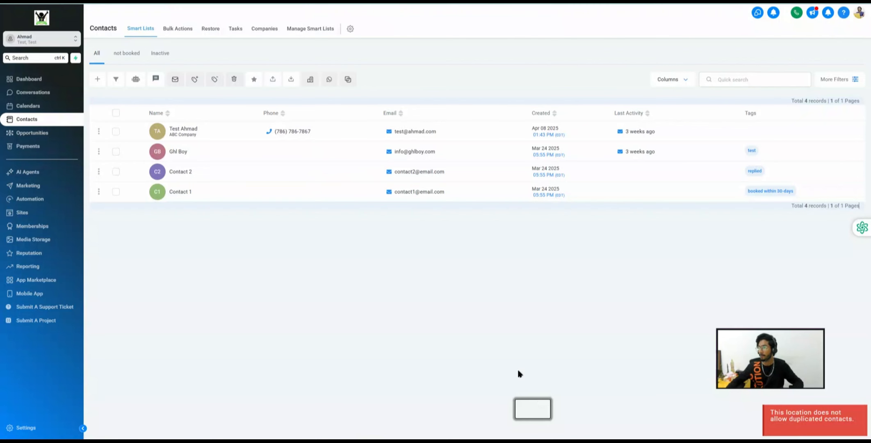
- Open the new contact's record, set its Contact Source to 'Test' and save
click(178, 132)
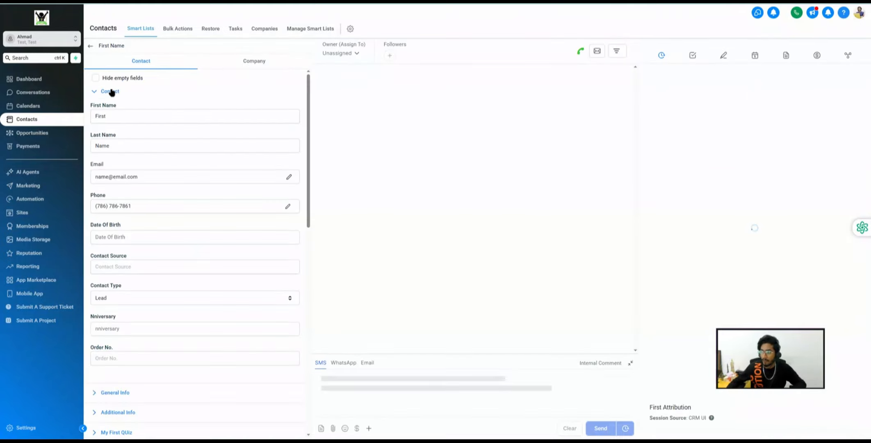
double_click(111, 255)
click(110, 267)
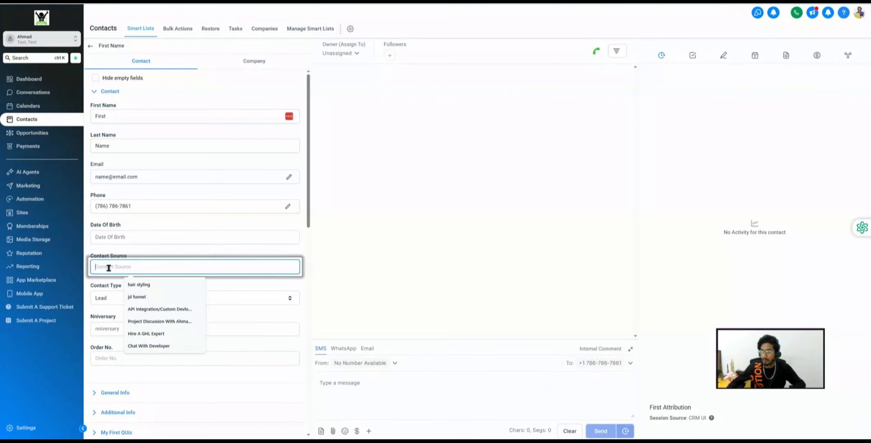
text(Test)
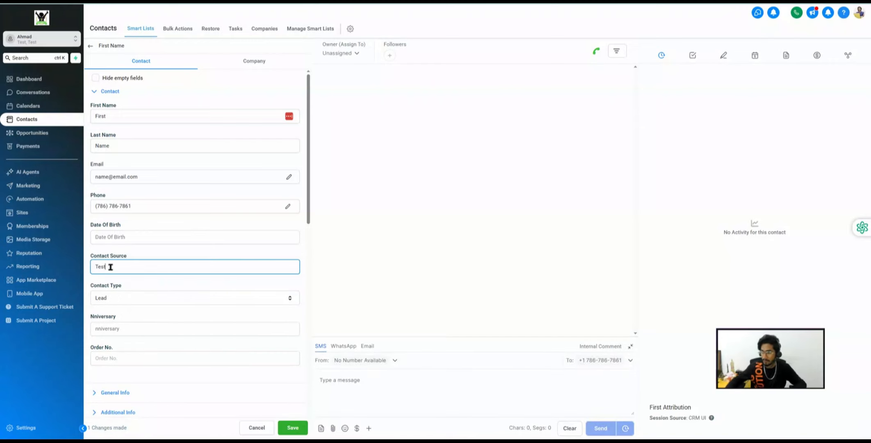
click(293, 429)
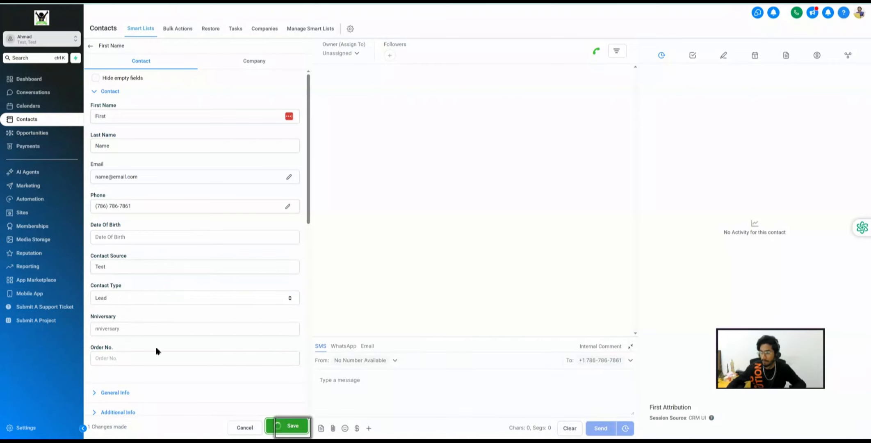
- Fill General Info with business name ABC Company, street, city, state and postal code, and save
click(110, 92)
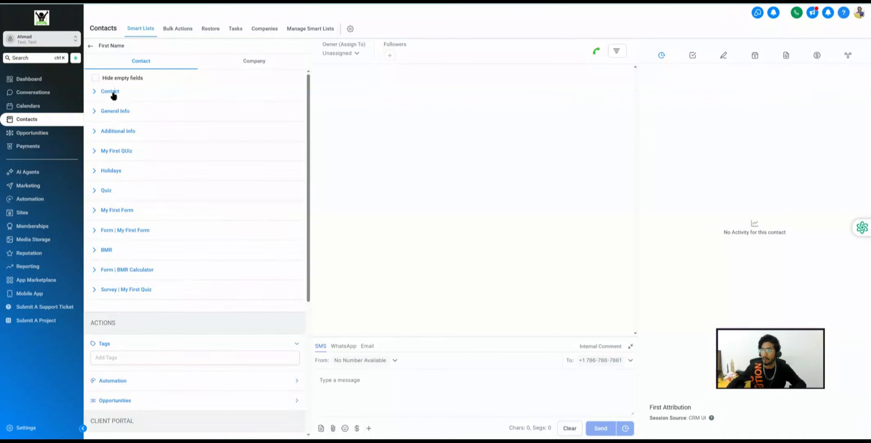
click(119, 112)
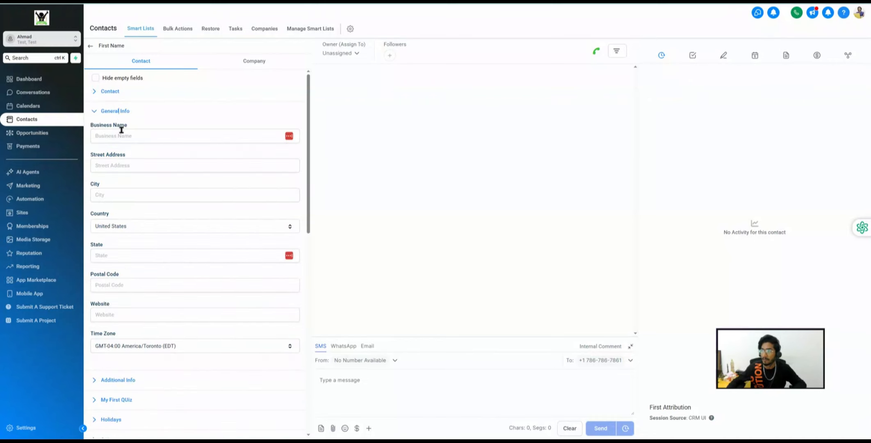
click(122, 133)
text(ABC Company)
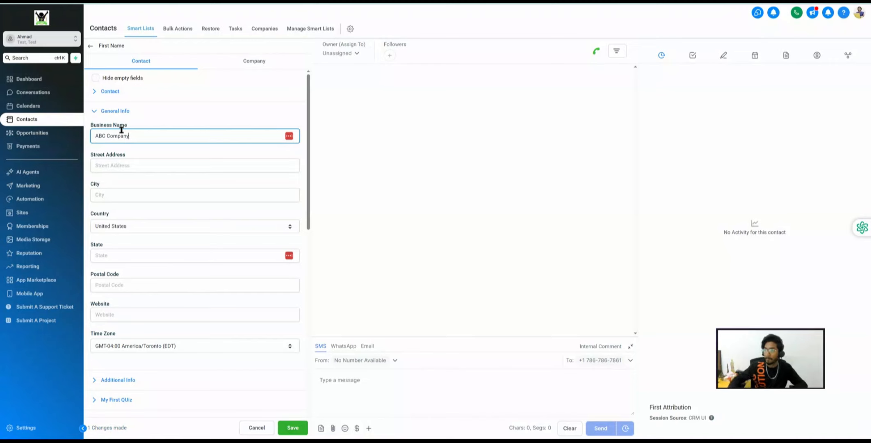
click(119, 164)
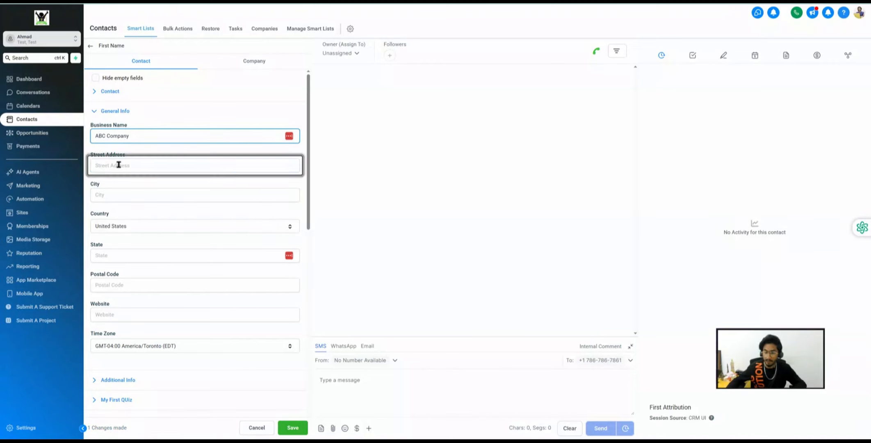
text(123 Main St)
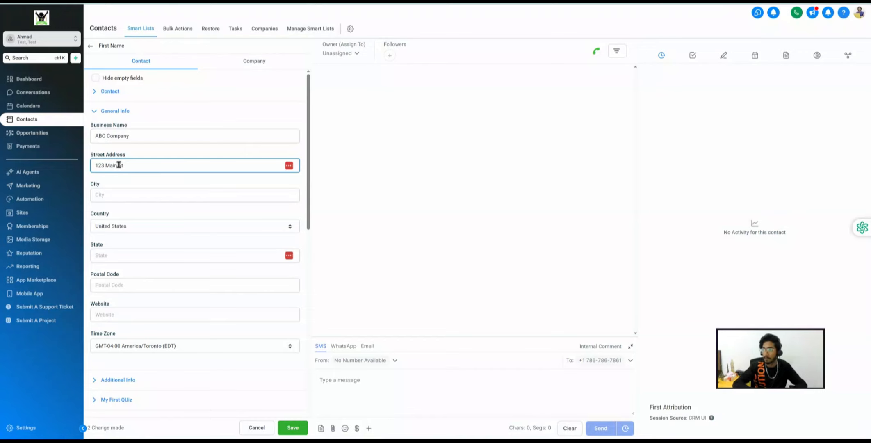
click(115, 195)
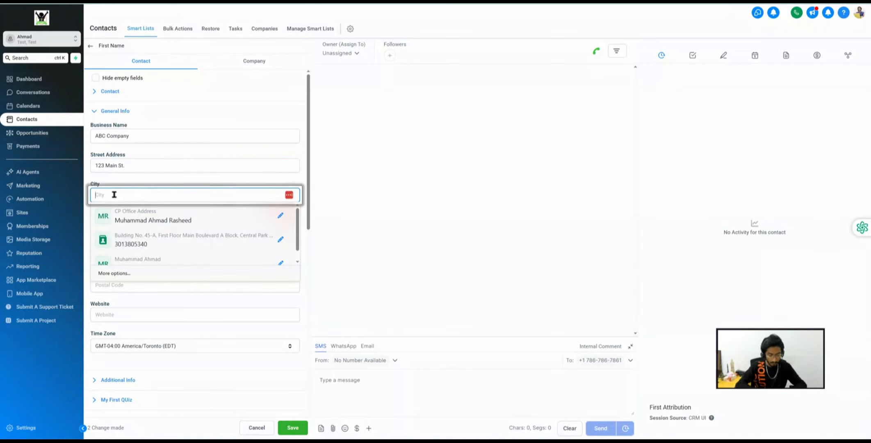
text(New York)
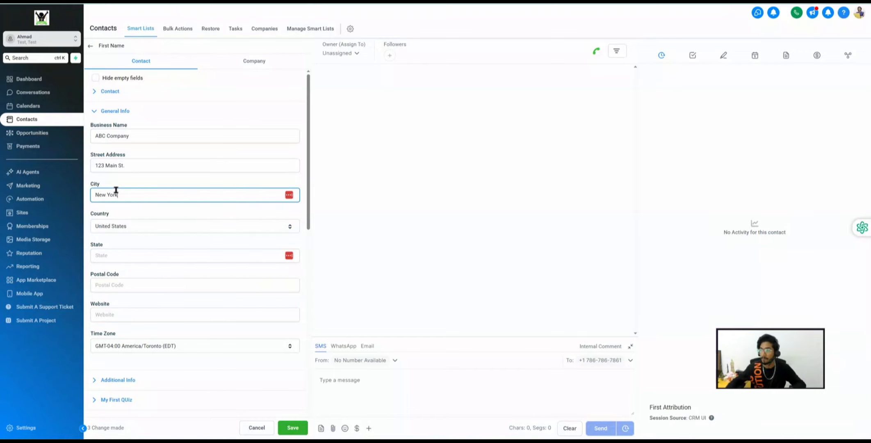
click(109, 253)
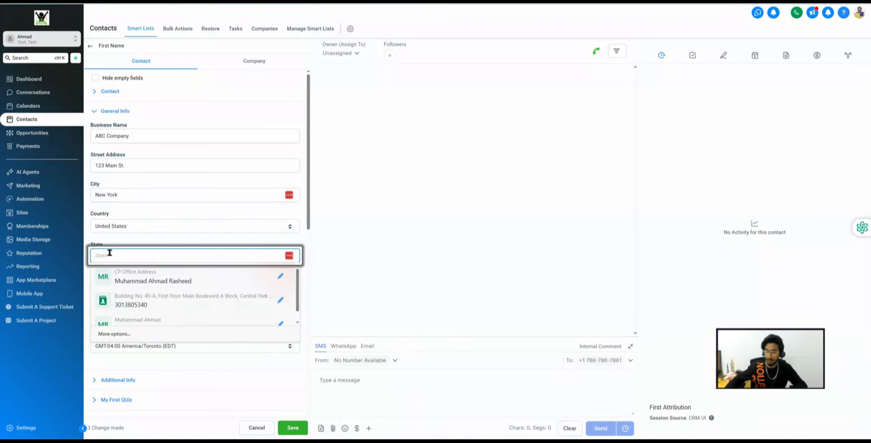
text(New York)
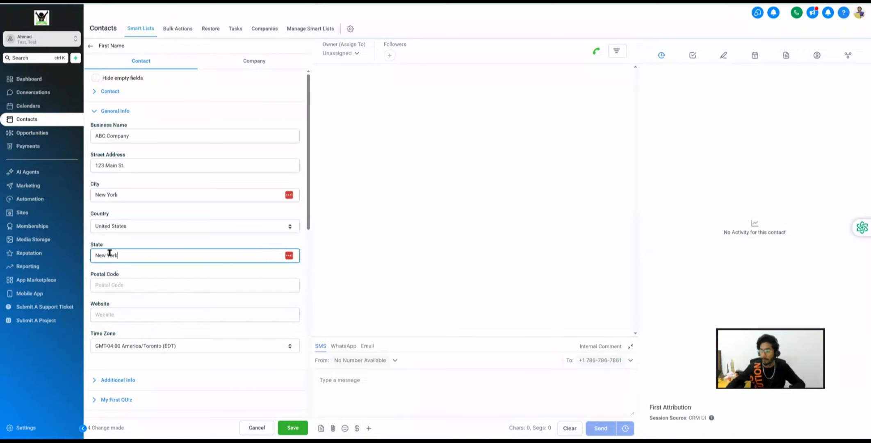
click(122, 289)
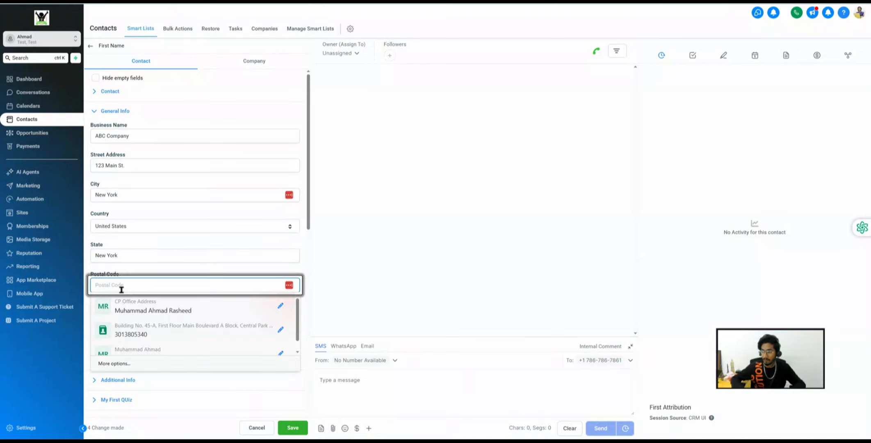
text(123456)
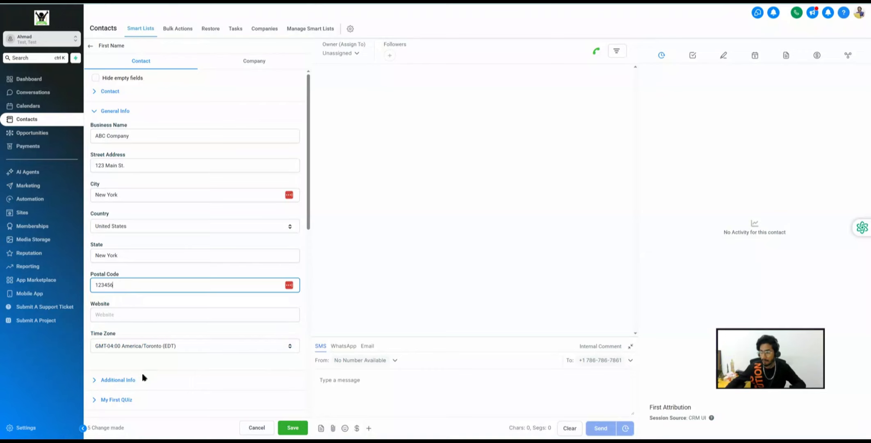
click(292, 427)
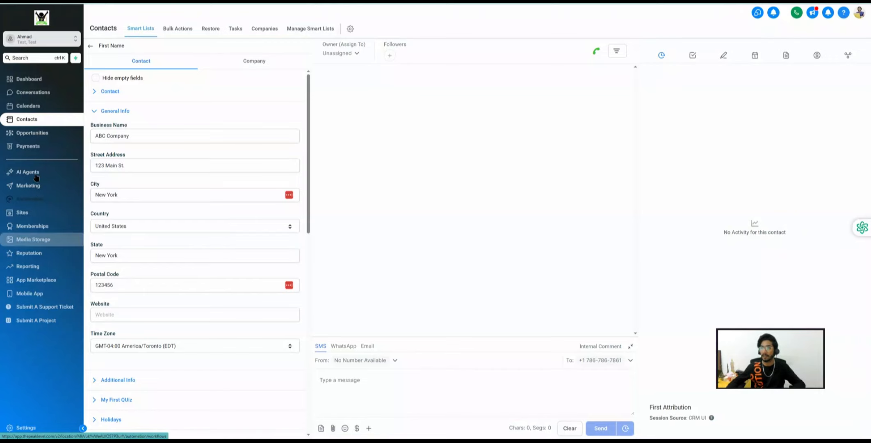
- Reopen My Weekly Report from Custom Reports in the Reporting area
click(34, 267)
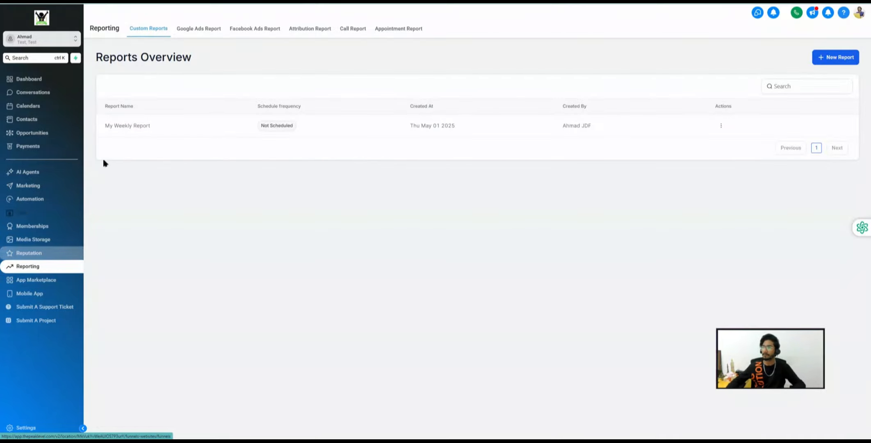
click(133, 126)
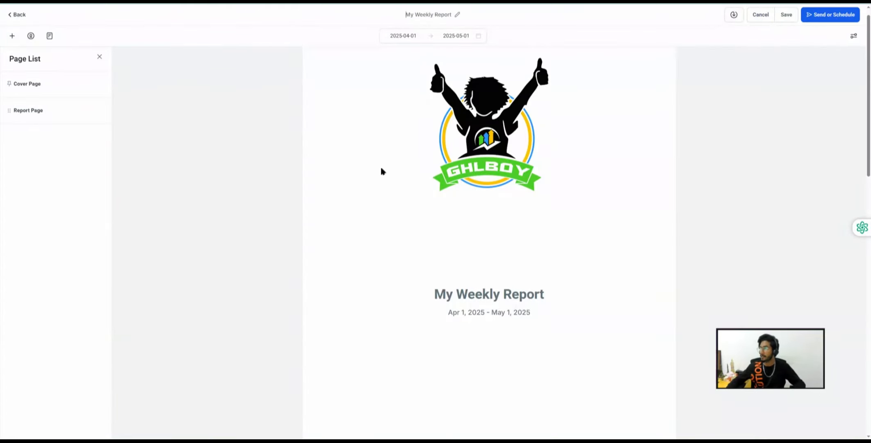
scroll(381, 165, down, 9)
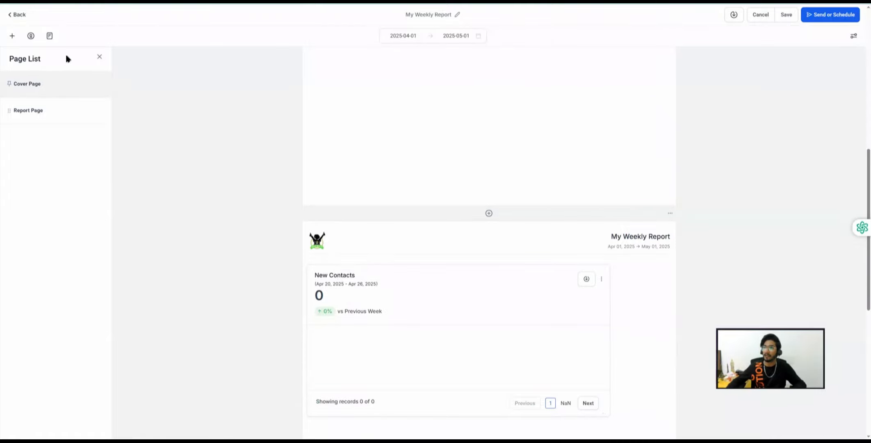
- Edit the New Contacts widget, setting its date range override to This Week, and save
scroll(504, 293, down, 1)
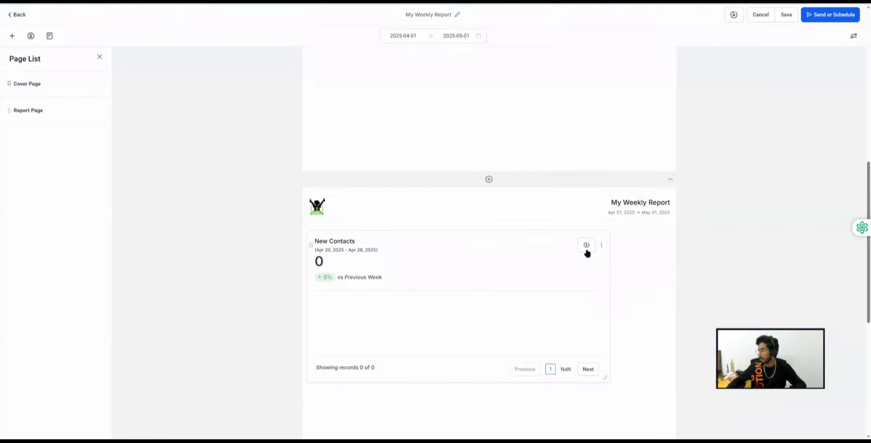
click(602, 246)
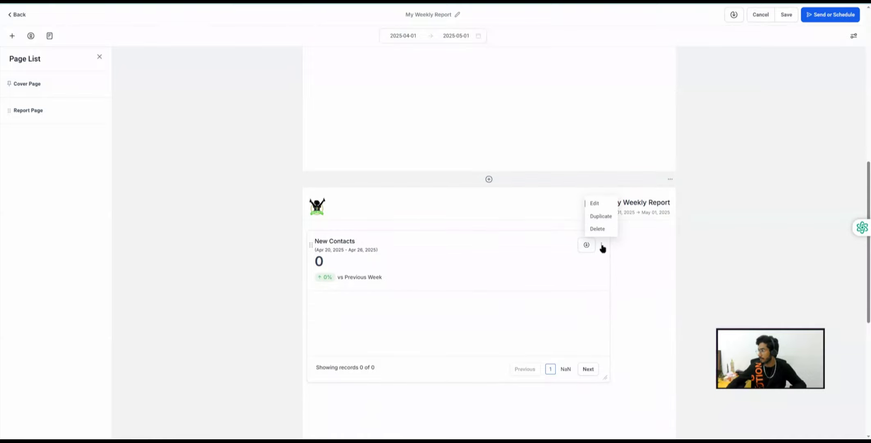
click(594, 203)
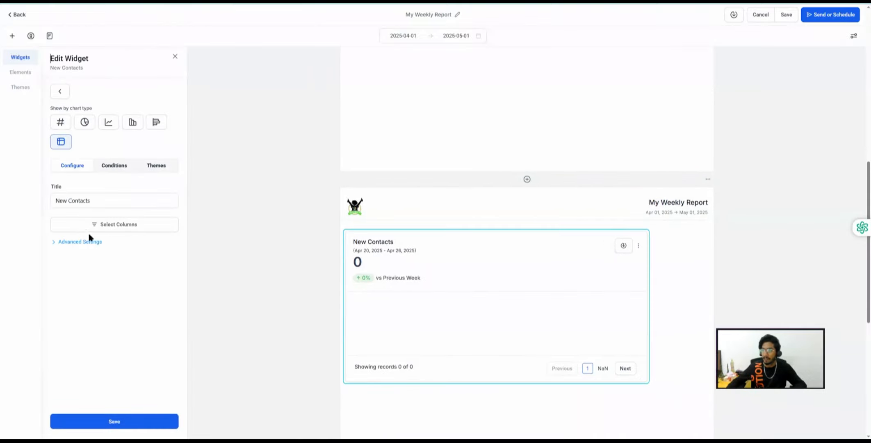
click(84, 244)
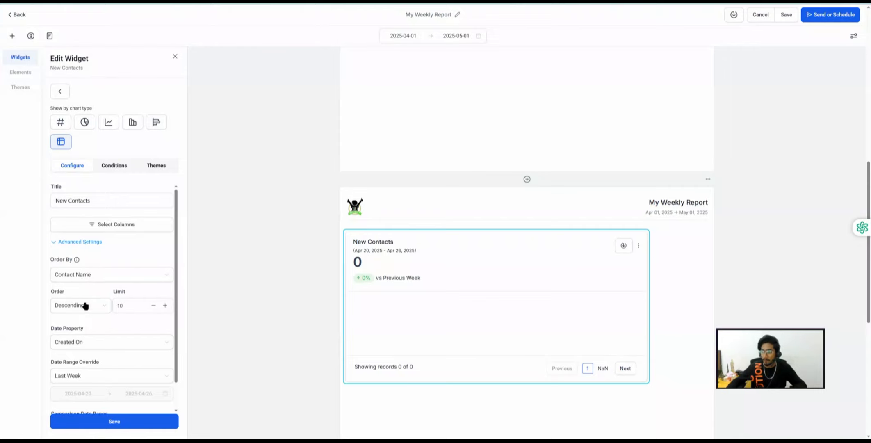
scroll(85, 305, down, 1)
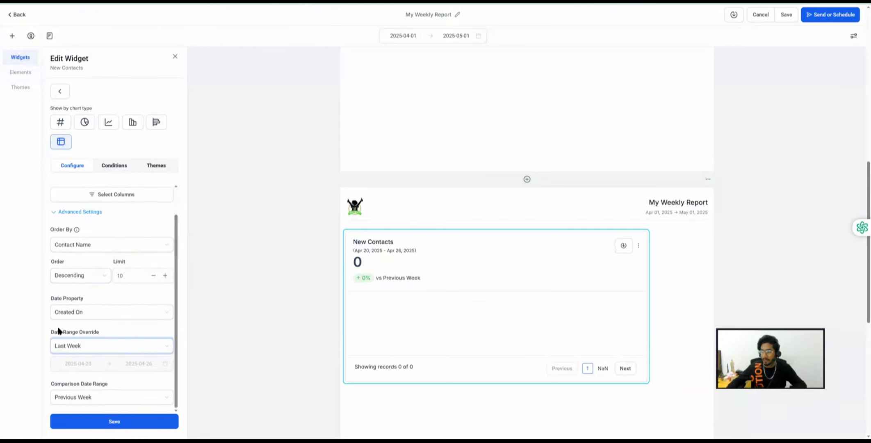
click(71, 348)
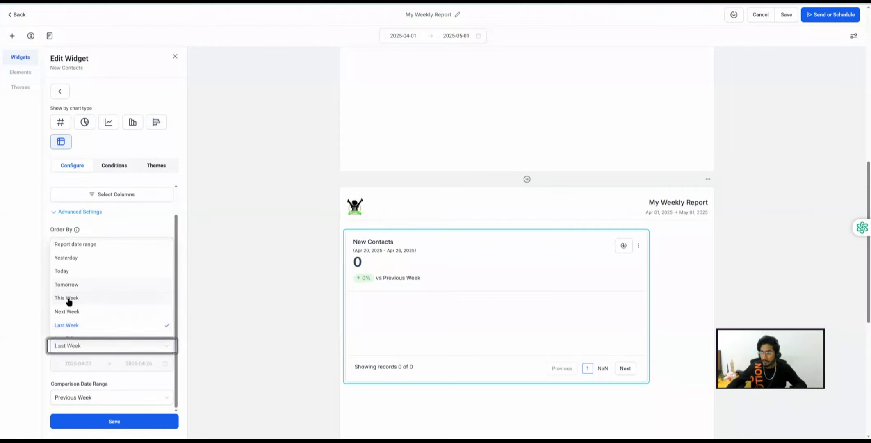
click(69, 301)
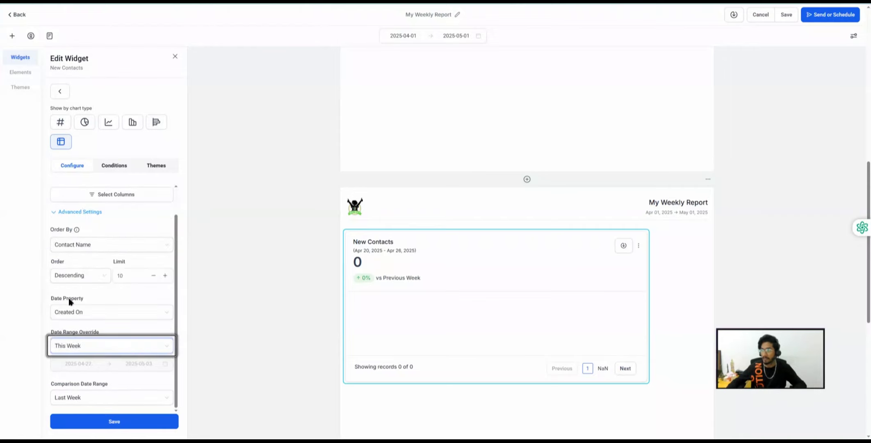
click(104, 423)
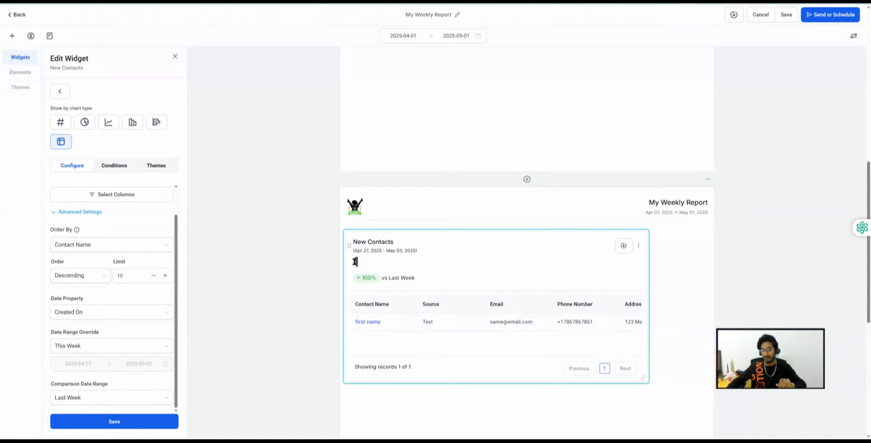
- Change the New Contacts date range override to Today, save, and close the panel
scroll(354, 289, down, 2)
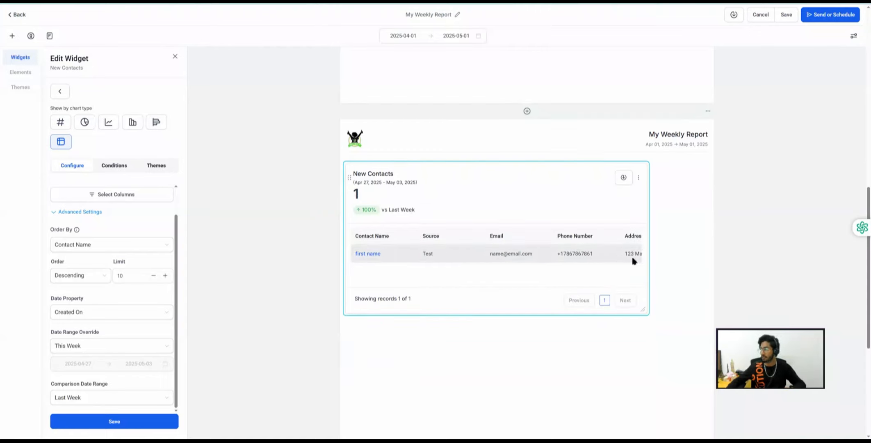
click(78, 346)
click(73, 312)
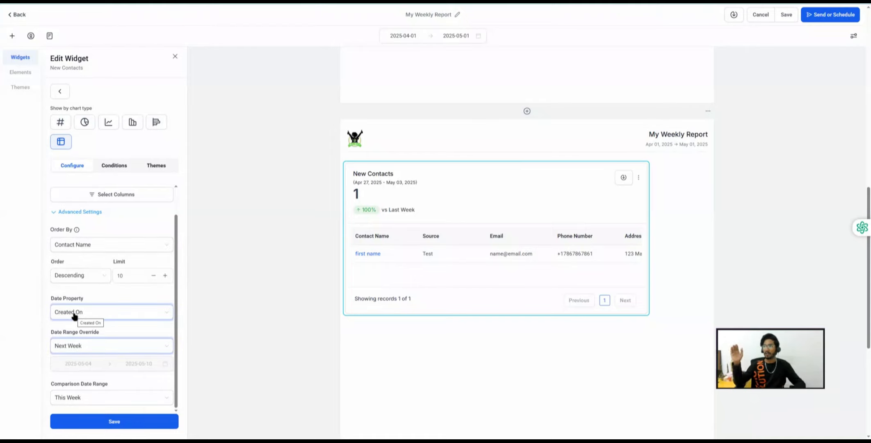
click(82, 346)
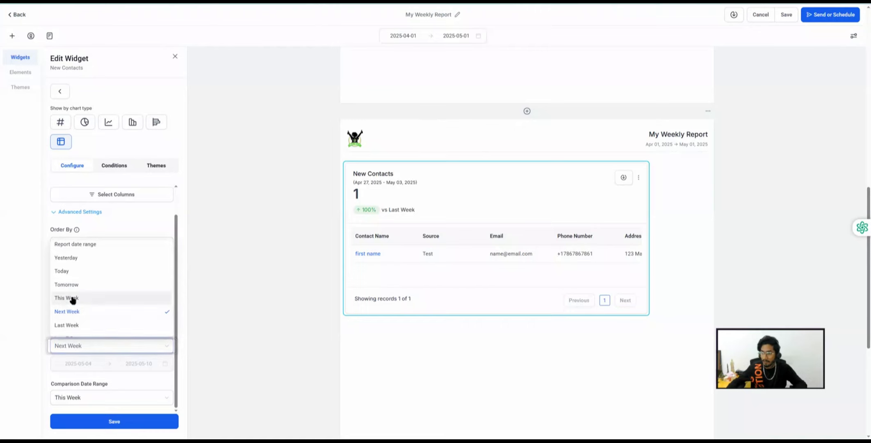
click(63, 272)
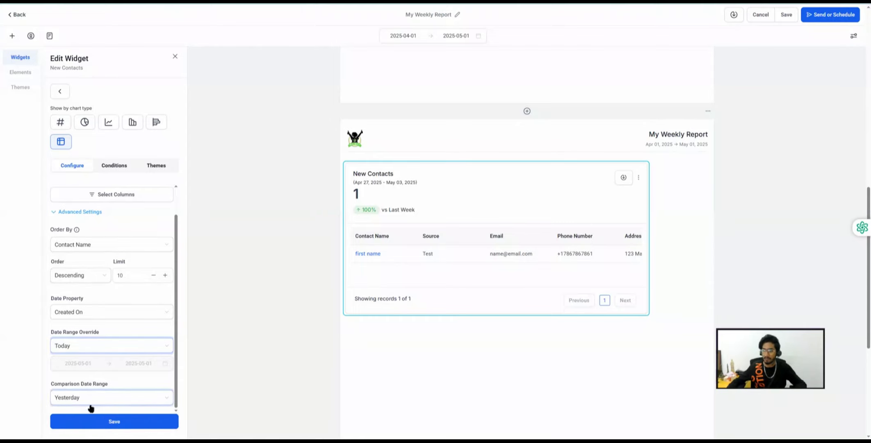
click(115, 423)
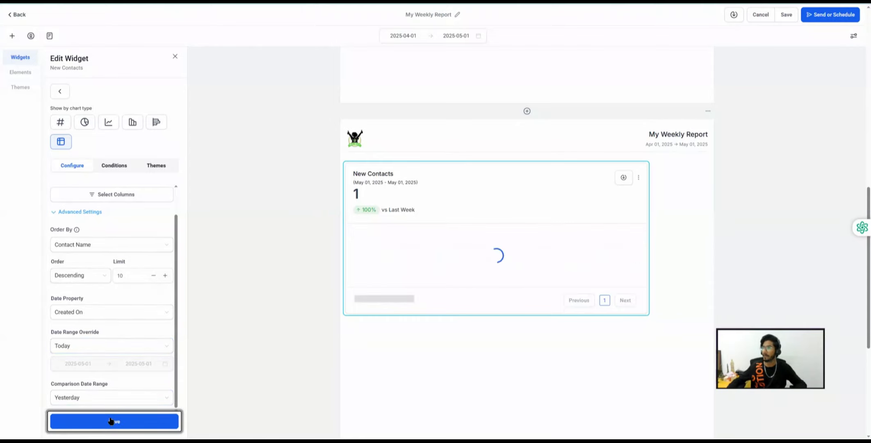
click(175, 56)
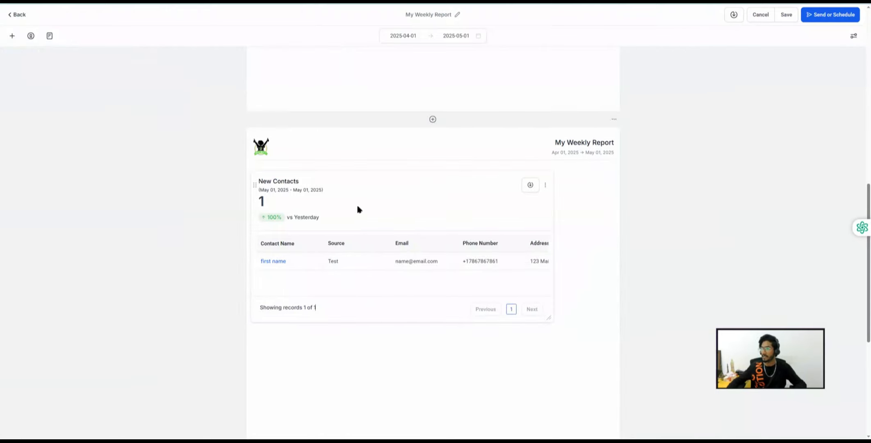
scroll(357, 202, down, 1)
- Add an Appointment Count number widget and retitle it New Appointments
click(12, 36)
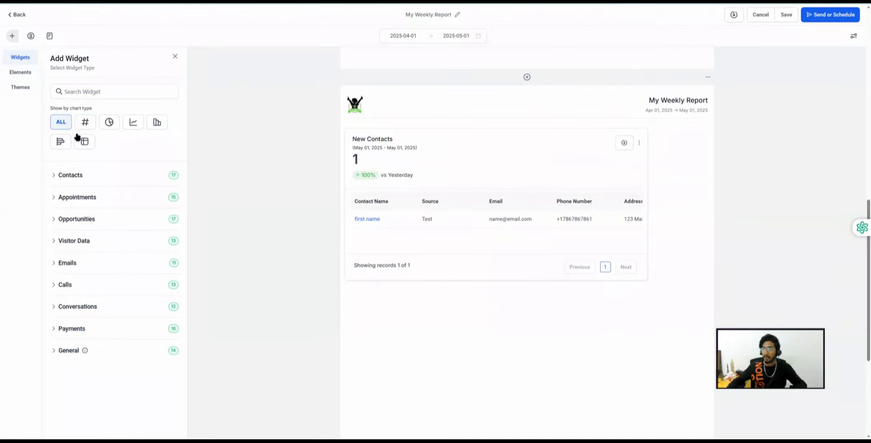
click(85, 122)
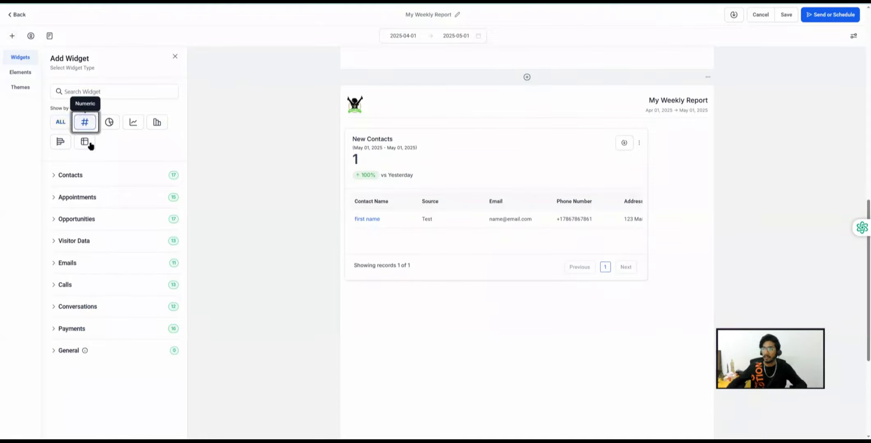
click(69, 199)
click(117, 223)
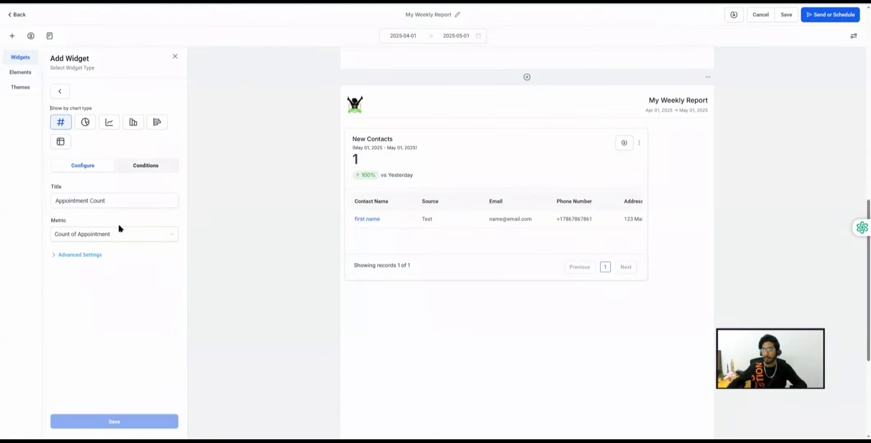
click(103, 200)
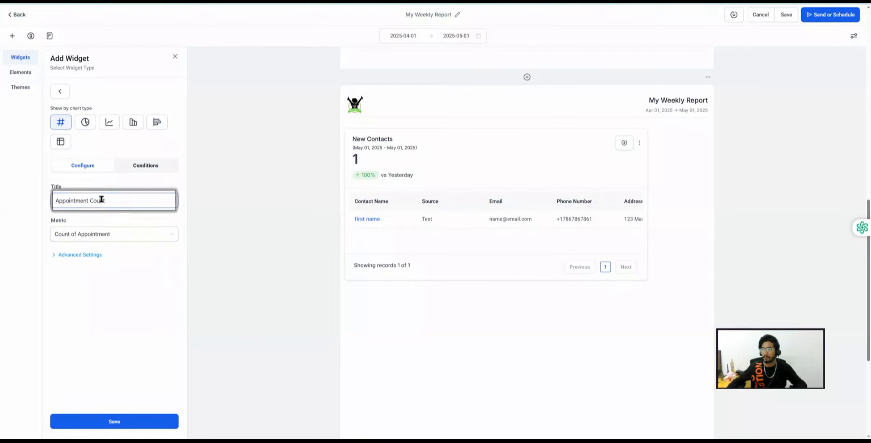
double_click(101, 200)
key(BackSpace)
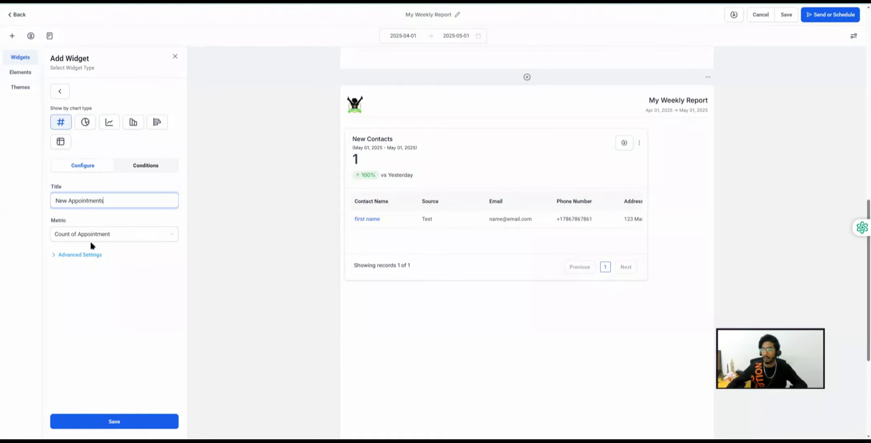
- Set the widget's Date Range Override to Today and its comparison to Yesterday
click(70, 234)
click(79, 252)
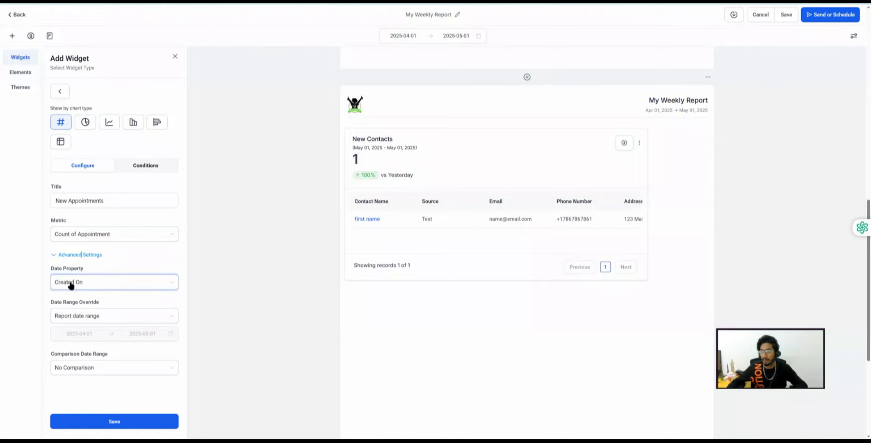
click(78, 317)
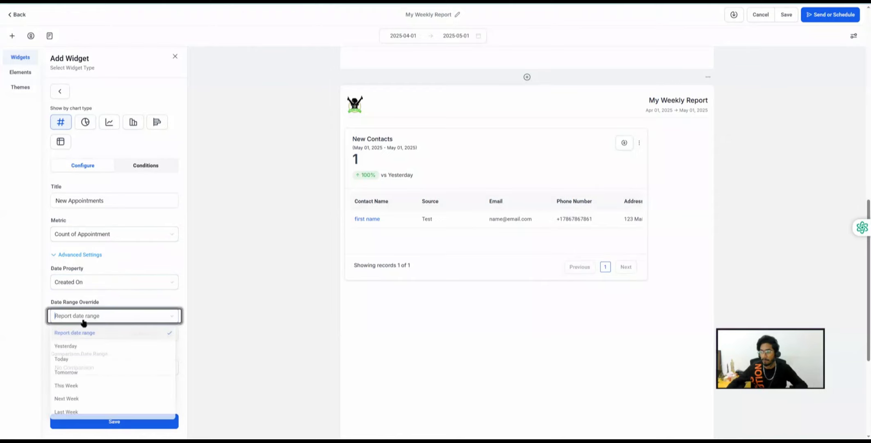
click(70, 361)
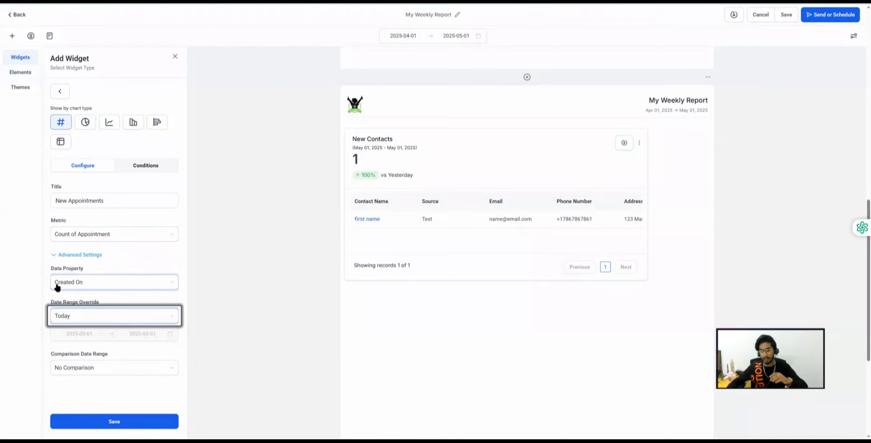
double_click(426, 14)
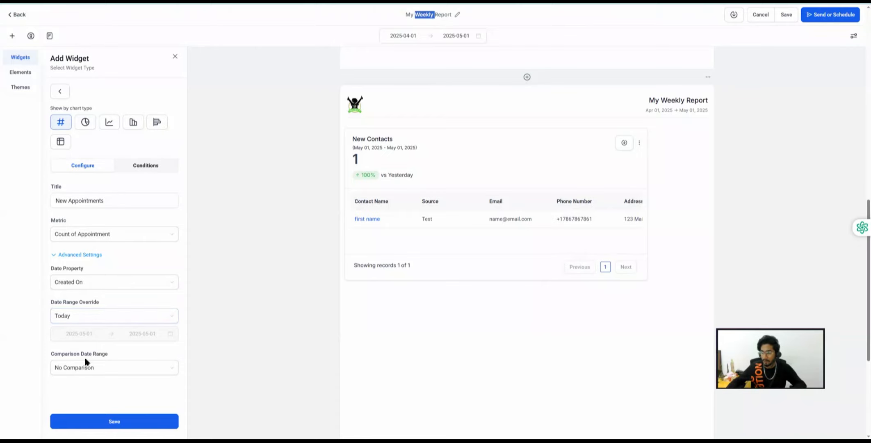
click(86, 369)
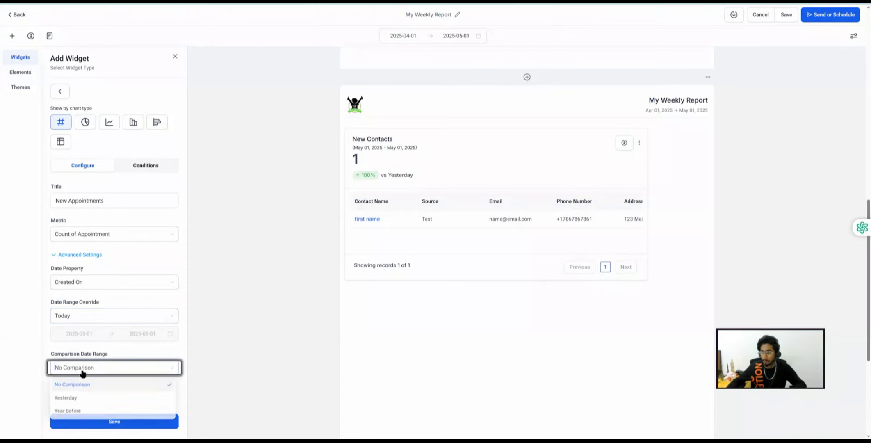
click(73, 399)
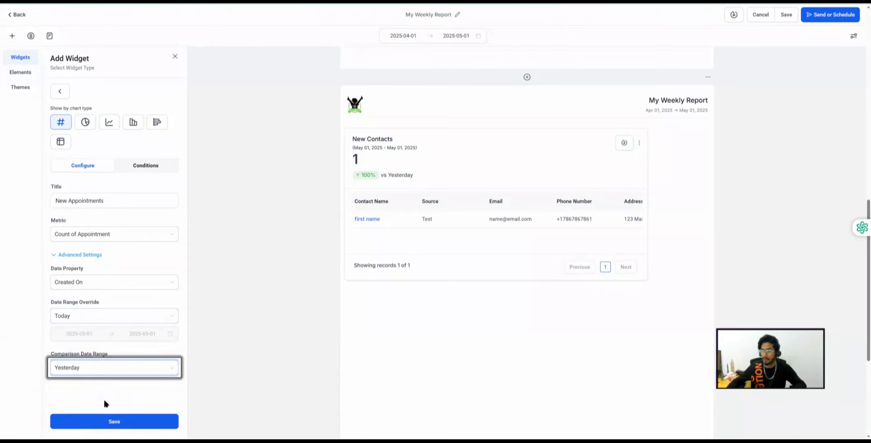
- Try a Deep Tissue Massage calendar filter, then remove it to leave no conditions
click(147, 166)
click(82, 167)
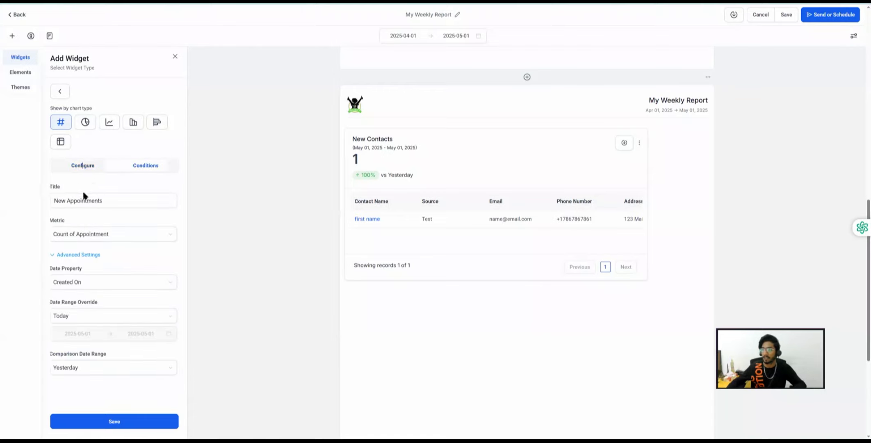
click(145, 165)
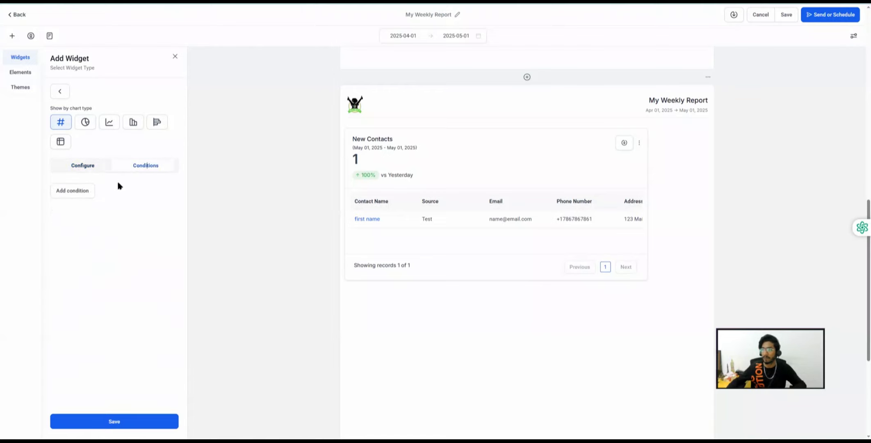
click(79, 190)
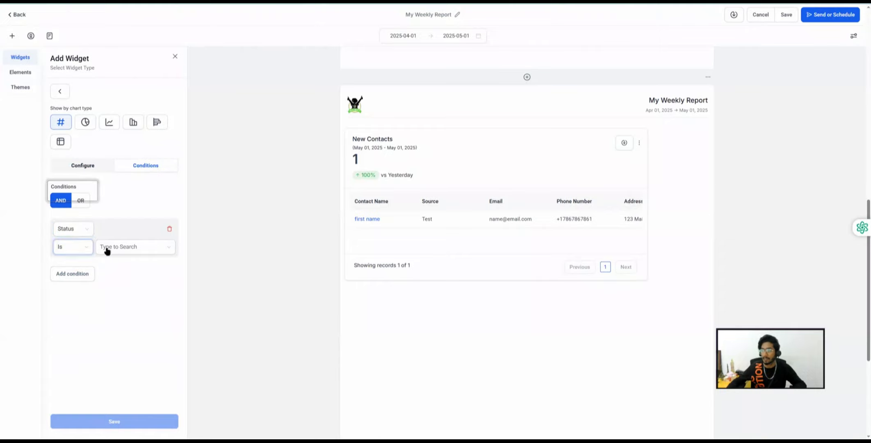
click(62, 229)
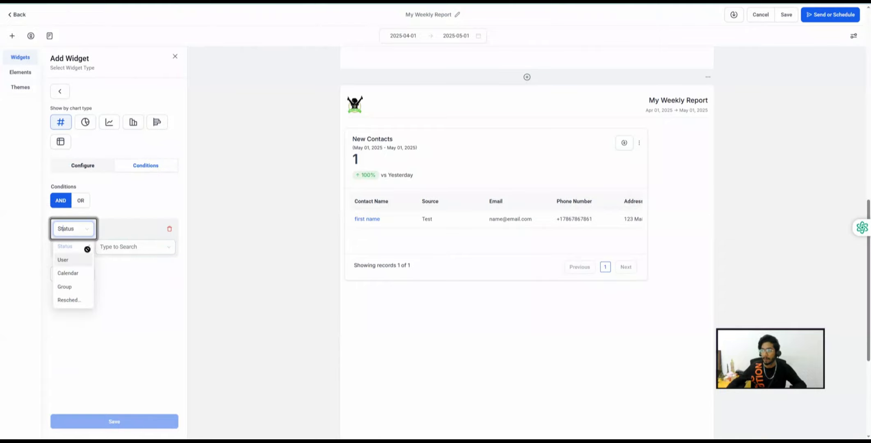
click(70, 273)
click(136, 247)
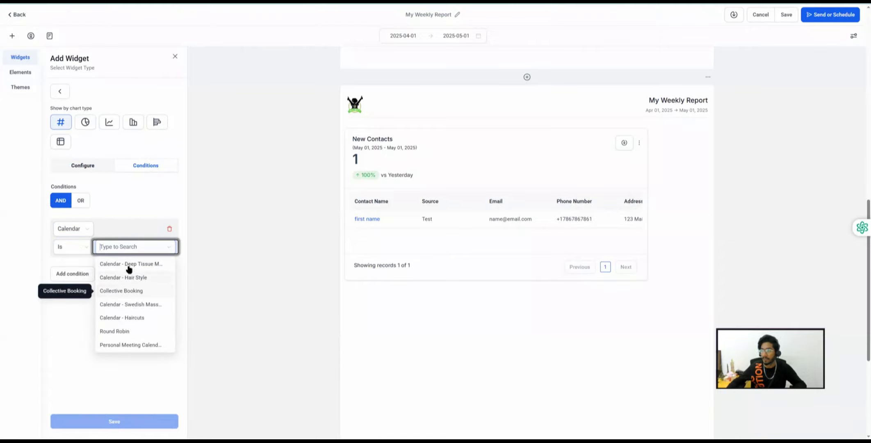
click(127, 263)
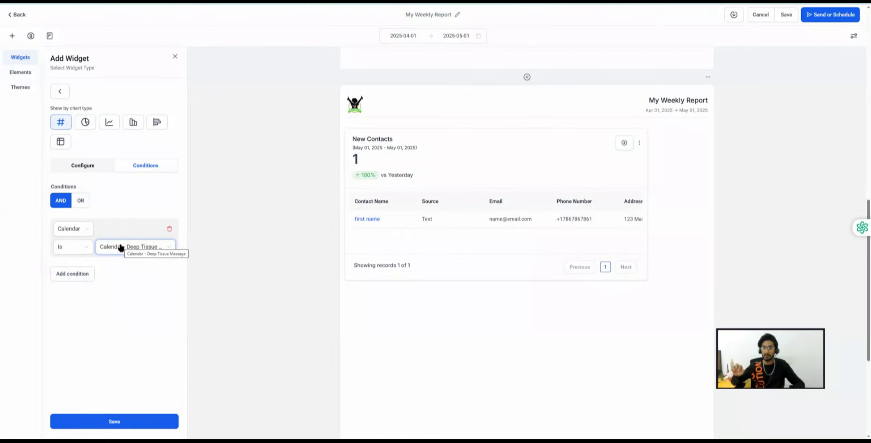
click(169, 228)
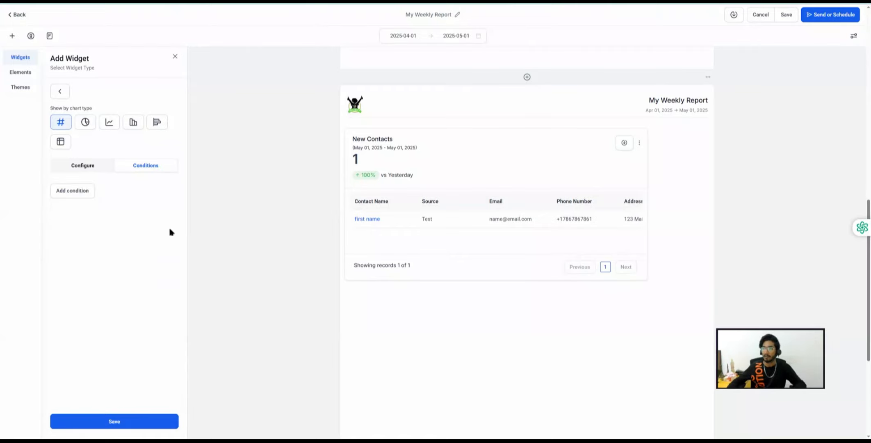
click(83, 165)
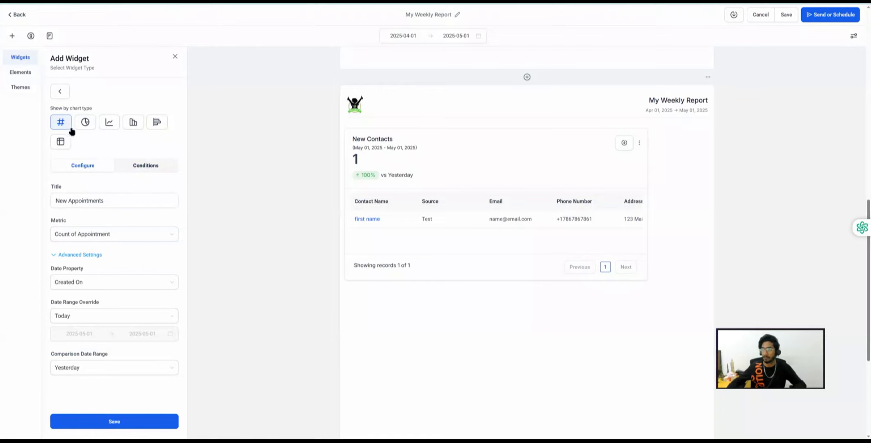
- Save the New Appointments widget to the report, then browse the Emails widgets
click(119, 425)
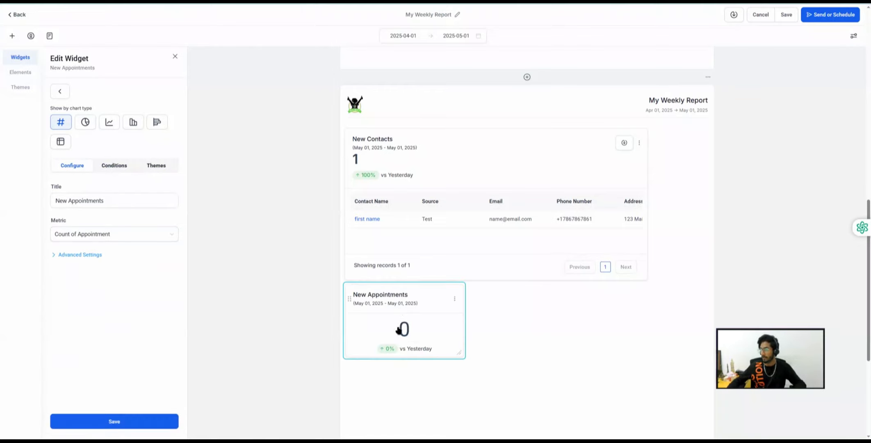
click(175, 56)
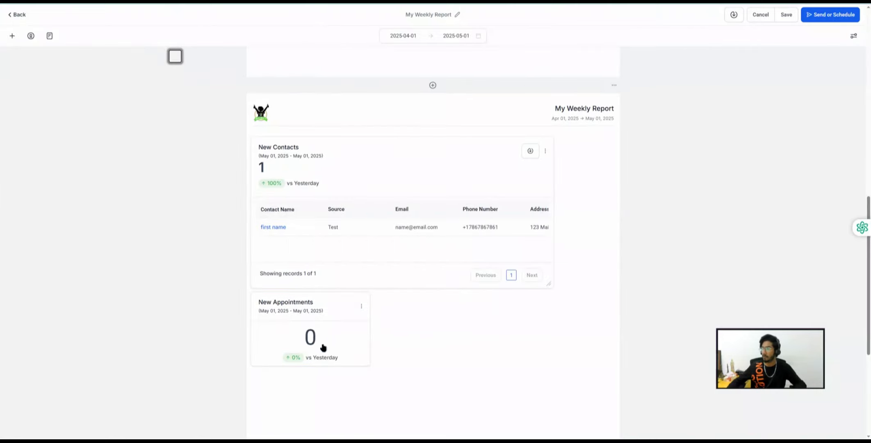
scroll(324, 316, down, 2)
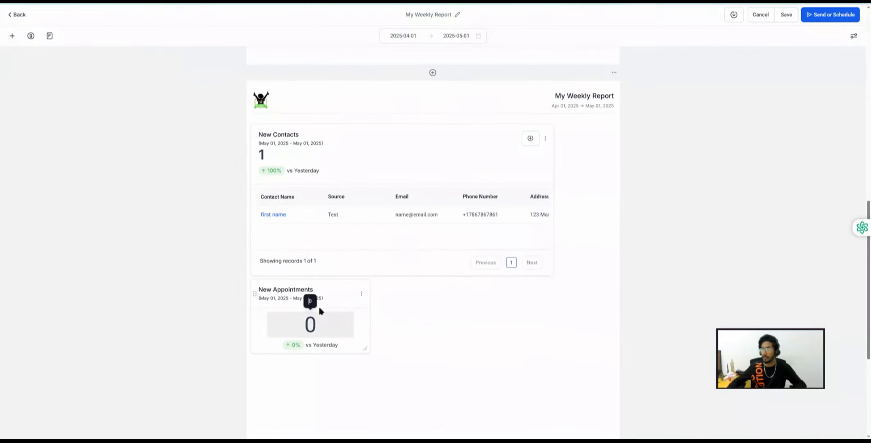
click(12, 37)
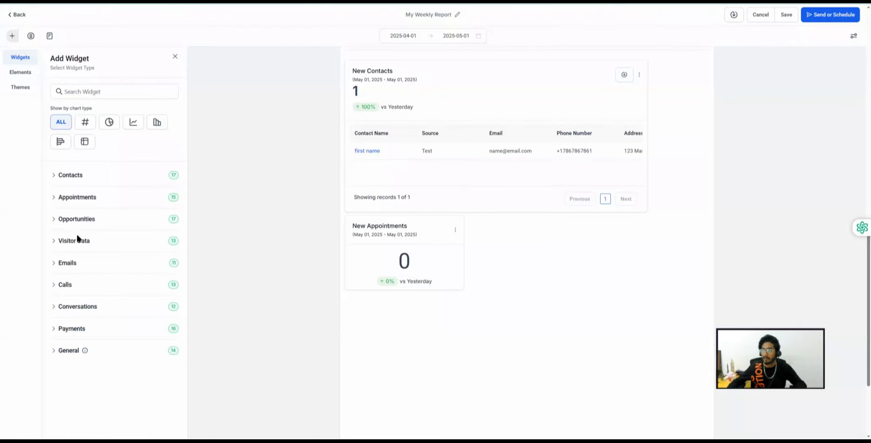
click(72, 263)
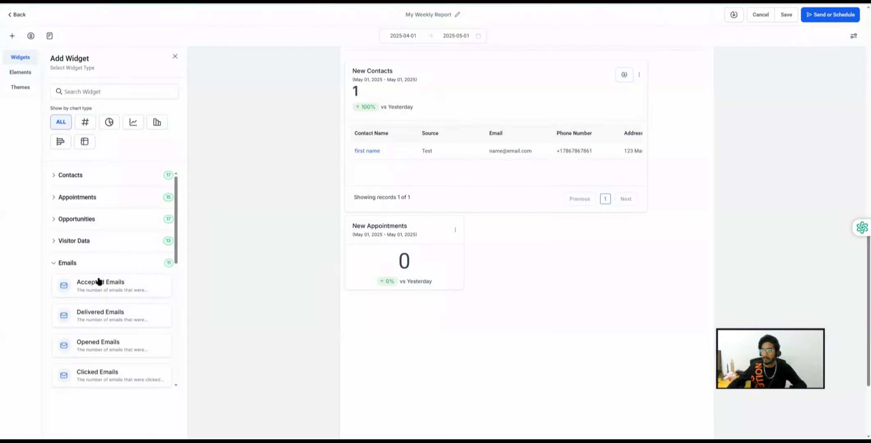
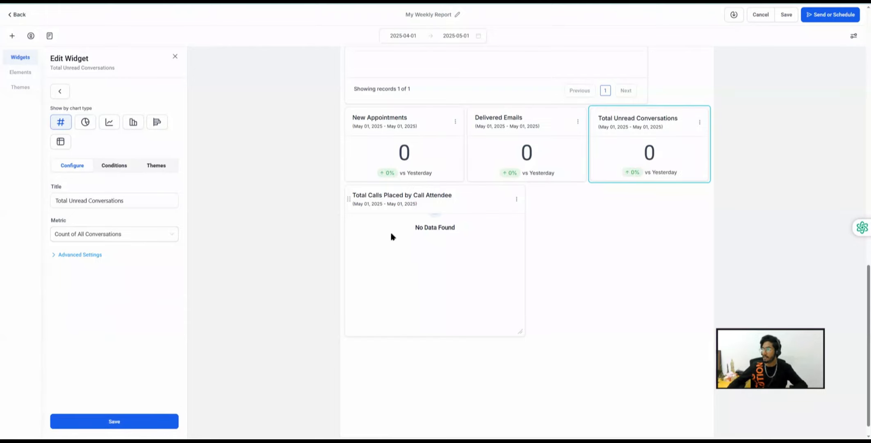
- Close the Edit Widget panel for the Total Unread Conversations widget
scroll(418, 261, down, 1)
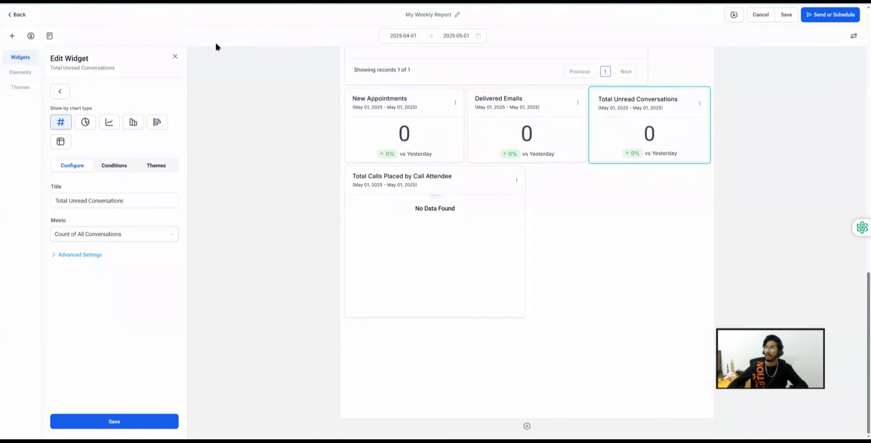
click(174, 56)
- Browse the Elements and Themes options without adding anything, then save My Weekly Report
click(12, 36)
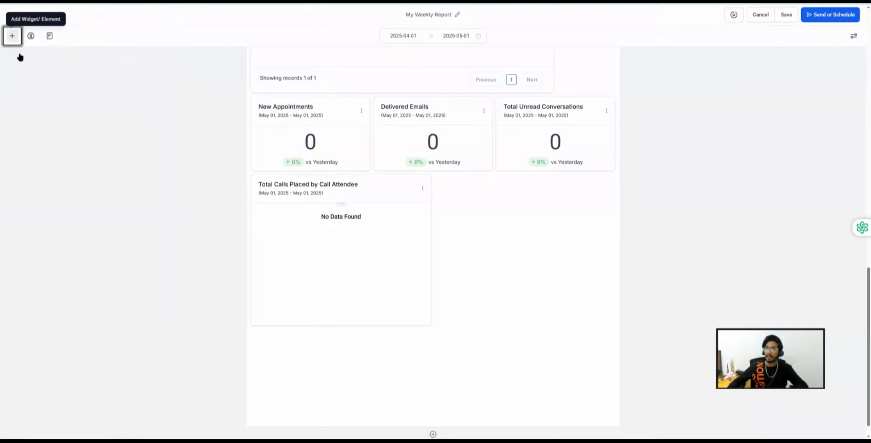
click(20, 73)
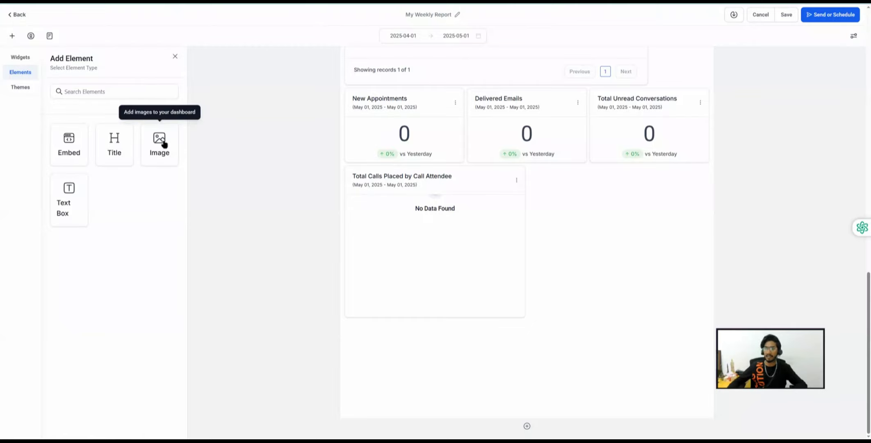
click(18, 90)
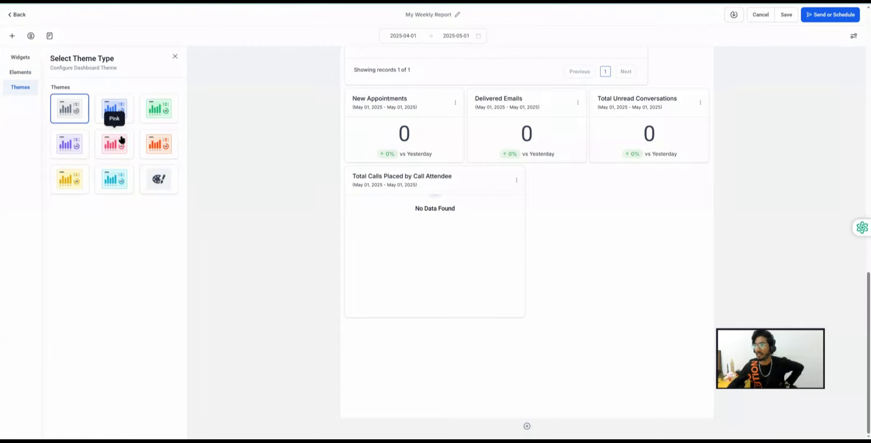
scroll(495, 130, up, 3)
scroll(205, 110, up, 3)
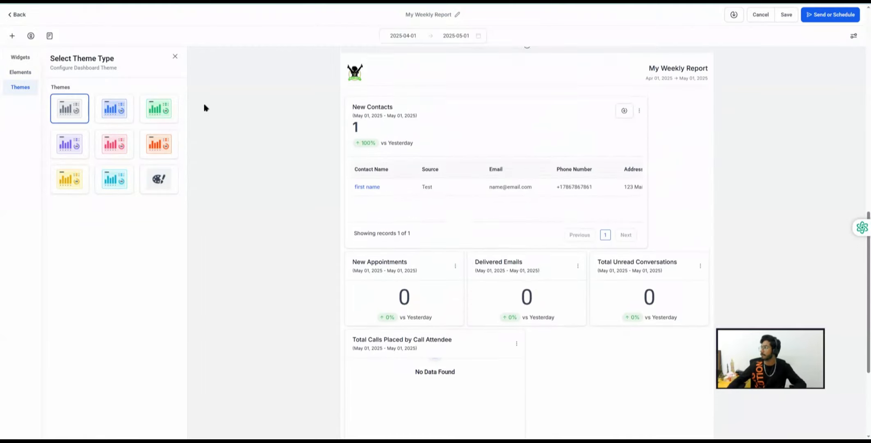
click(786, 16)
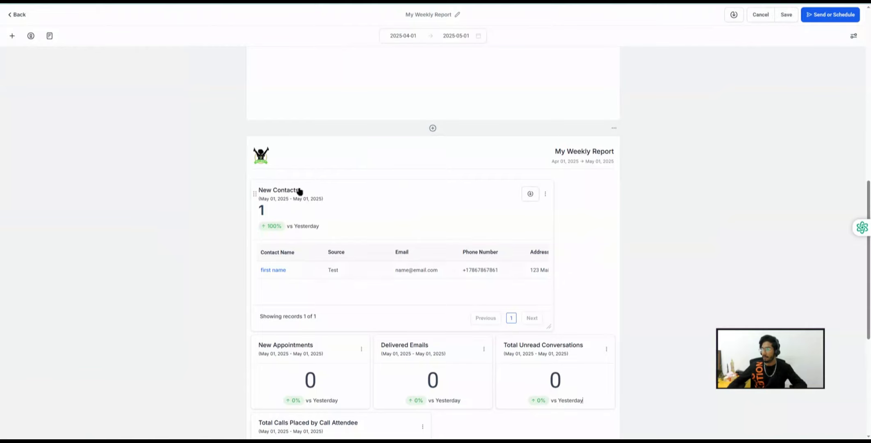
scroll(300, 188, down, 5)
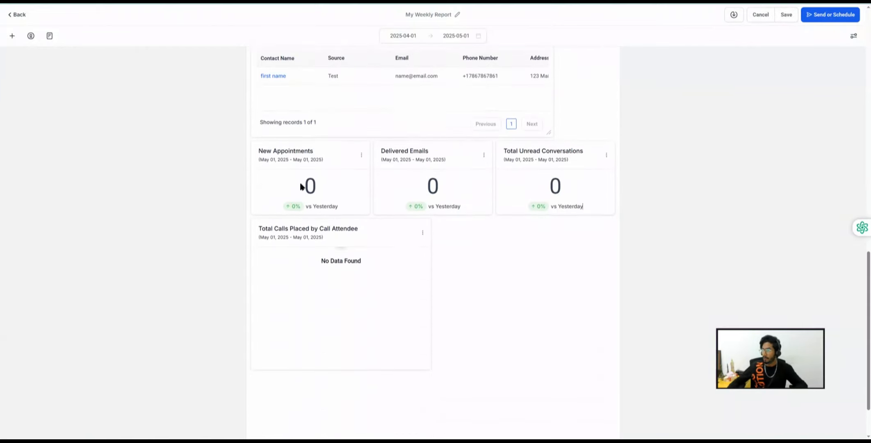
- Open the second test contact from Contacts and view its empty Appointments section
click(19, 17)
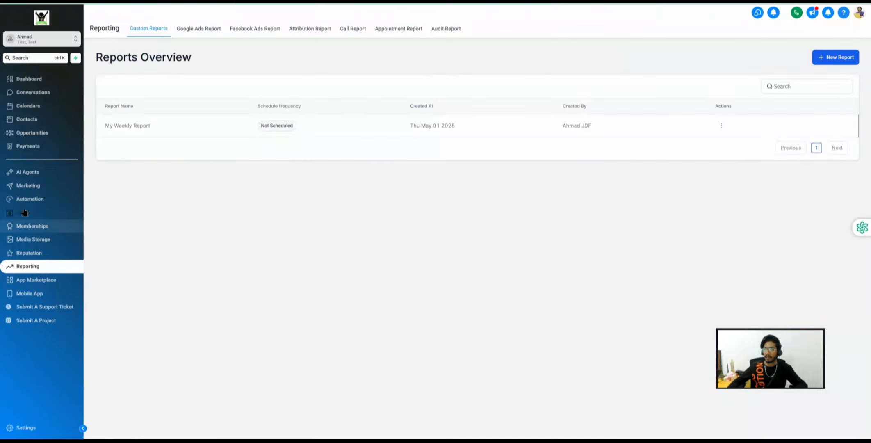
click(23, 119)
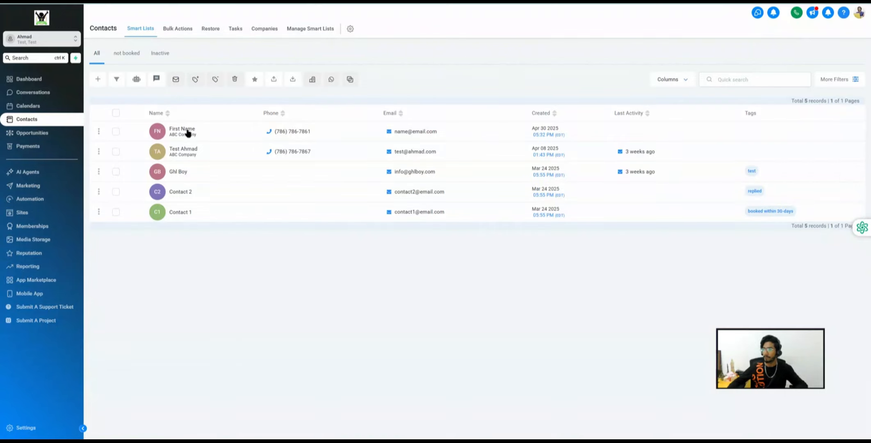
click(187, 154)
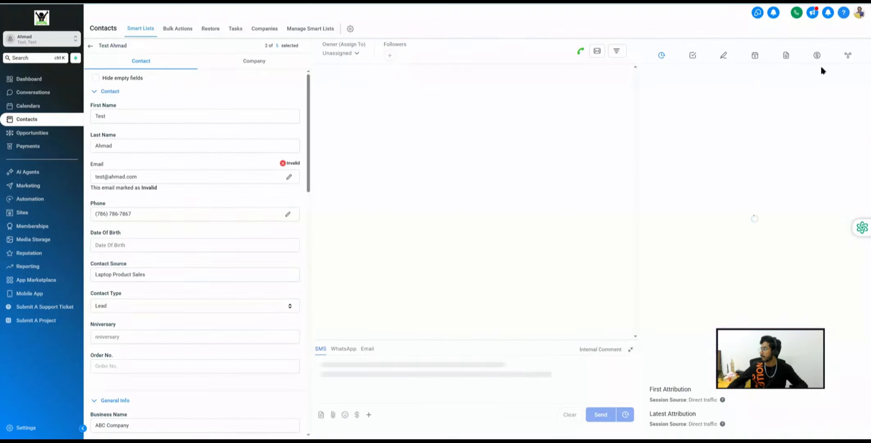
click(754, 57)
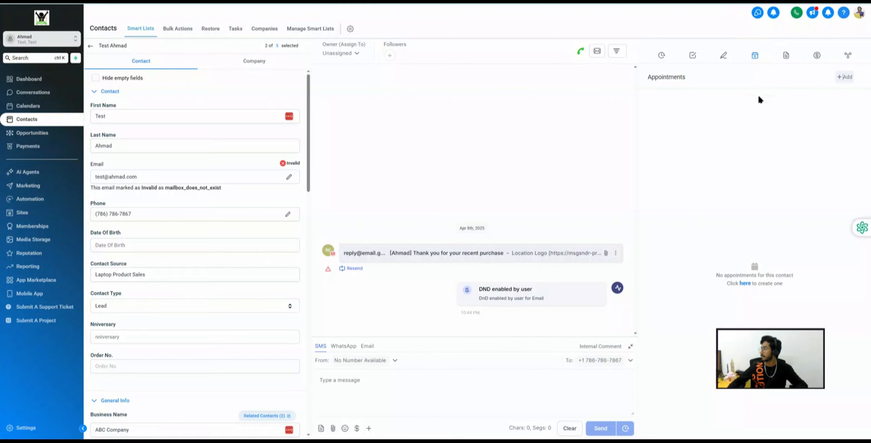
- Book a May 02, 2025 12:00 am appointment on Personal Meeting Calendar For GHL Boy
click(837, 77)
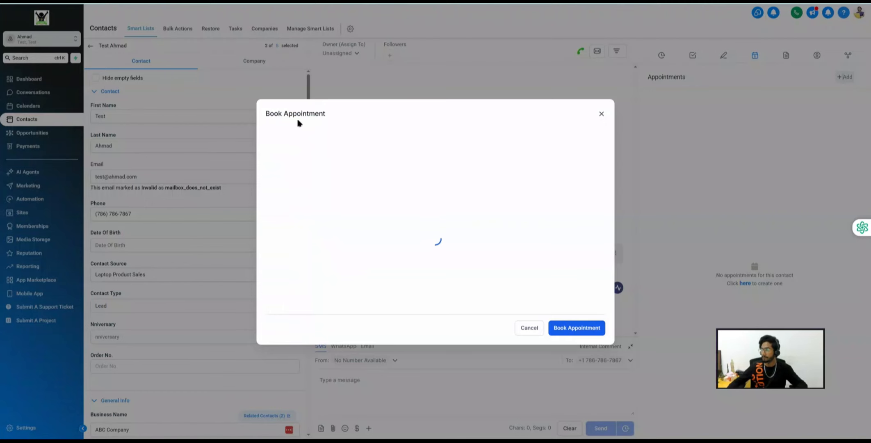
click(307, 147)
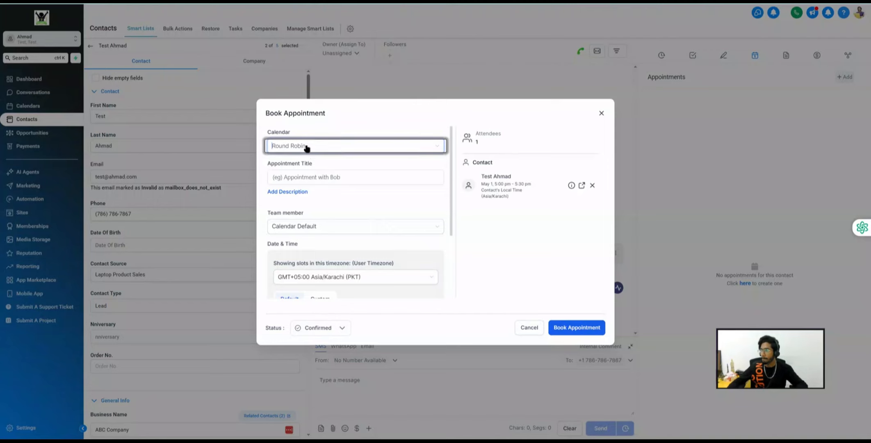
click(324, 175)
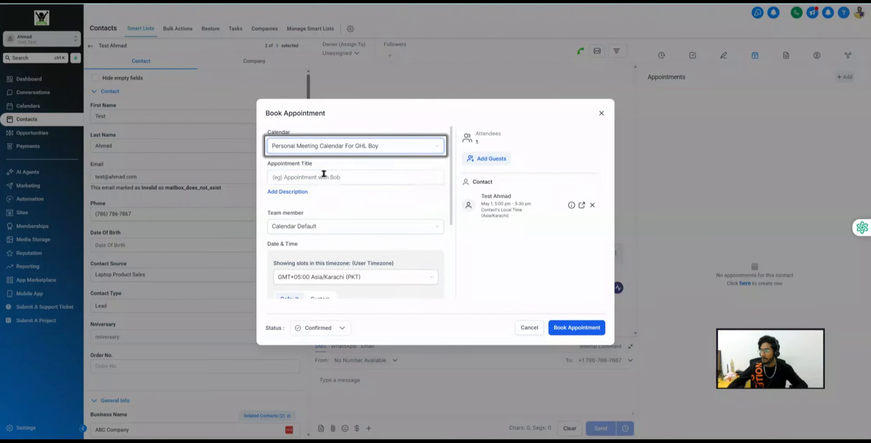
scroll(346, 240, down, 3)
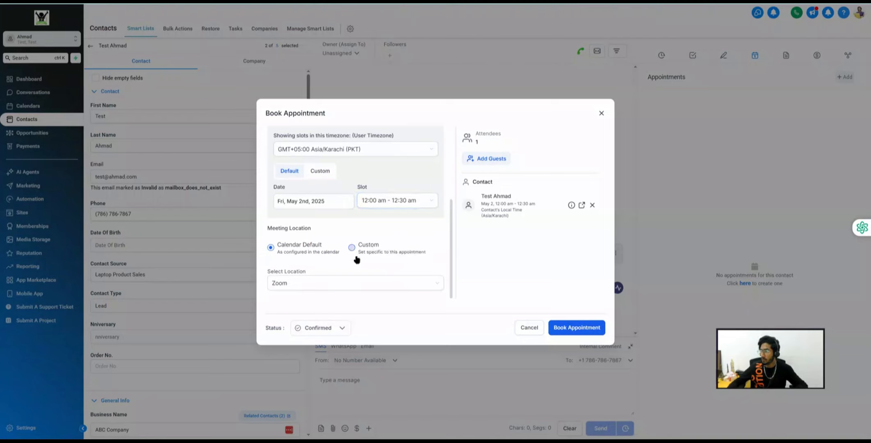
click(352, 248)
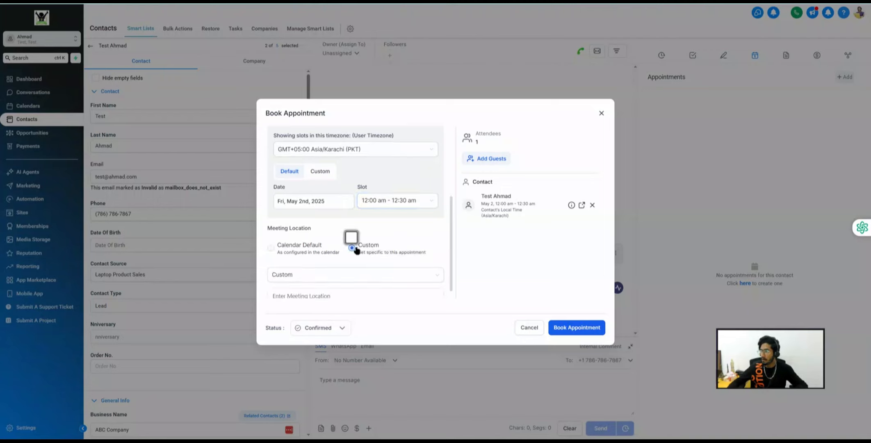
scroll(357, 251, up, 5)
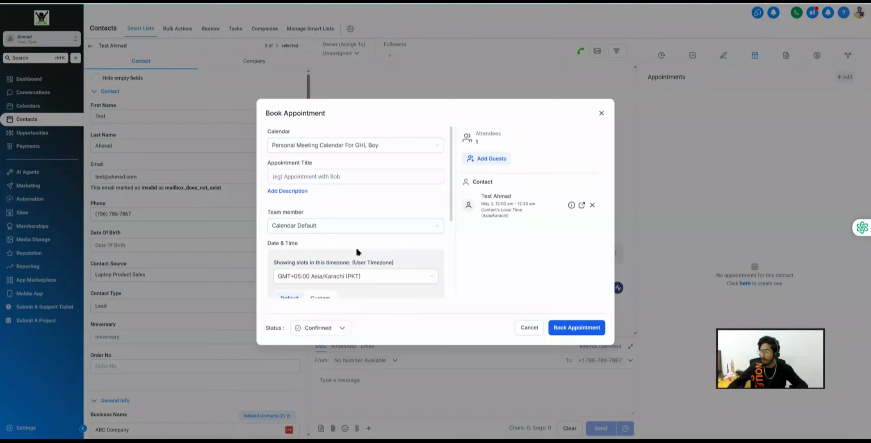
scroll(357, 251, down, 2)
scroll(358, 251, up, 2)
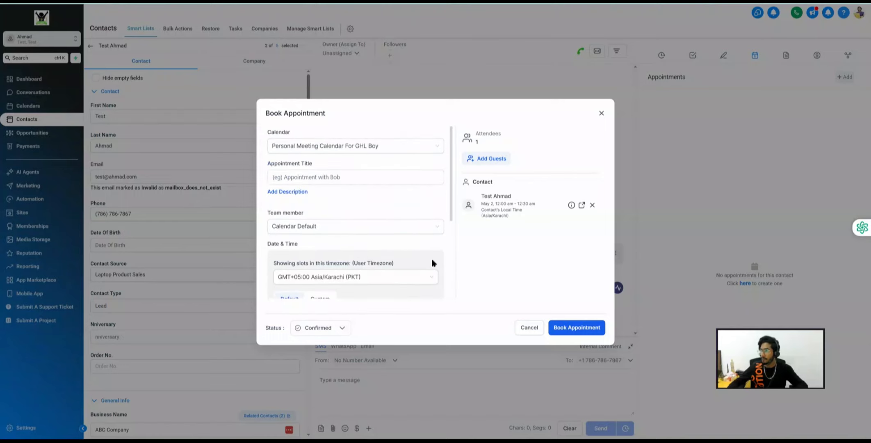
click(584, 328)
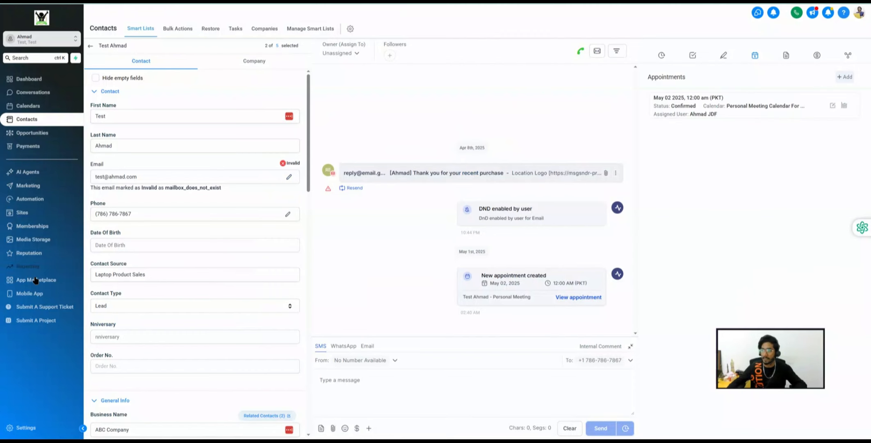
- Reopen My Weekly Report, confirm New Appointments shows 1, then return to Reports Overview
click(28, 266)
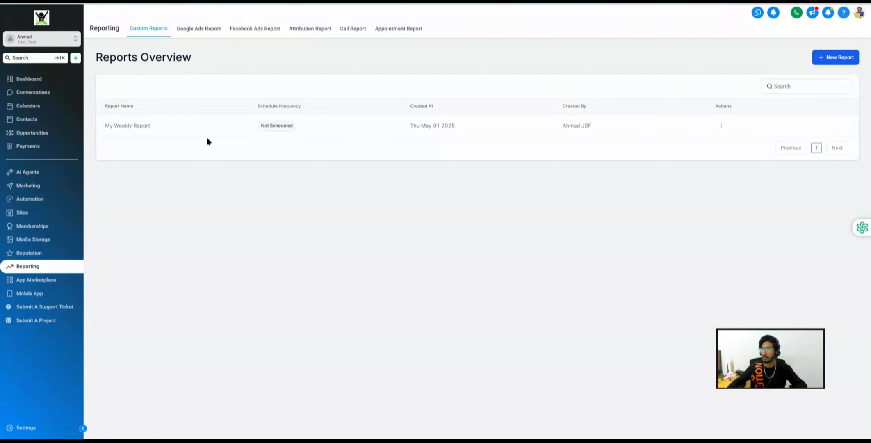
click(130, 126)
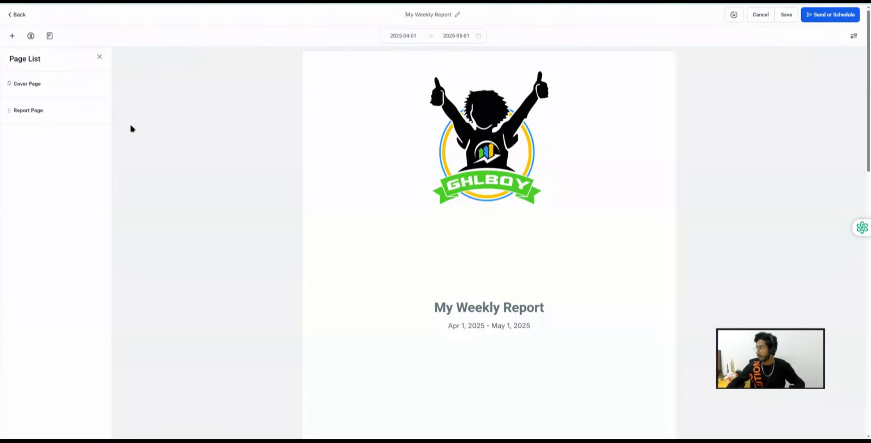
scroll(394, 211, down, 4)
scroll(394, 215, down, 9)
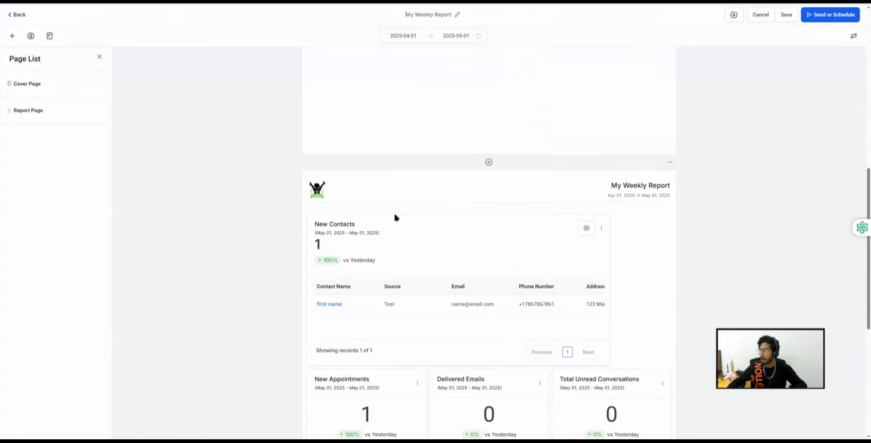
scroll(397, 216, up, 3)
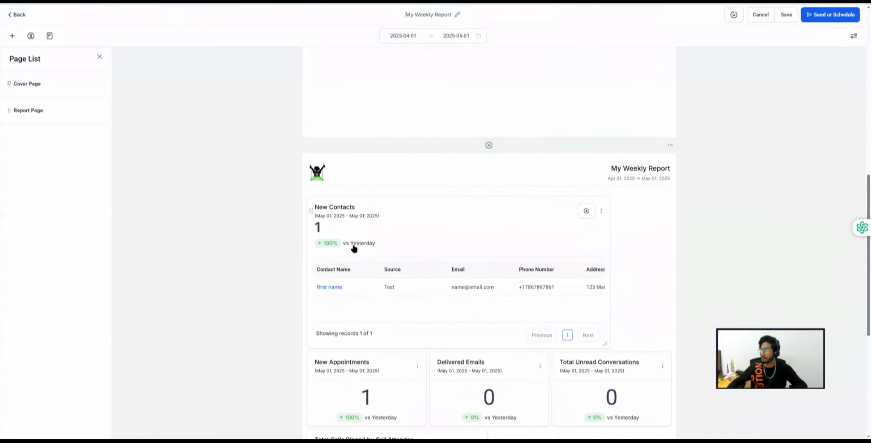
scroll(374, 230, down, 3)
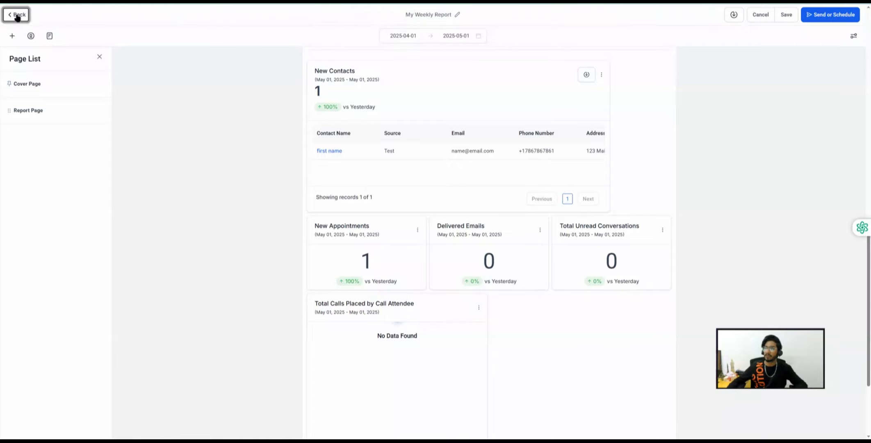
click(17, 16)
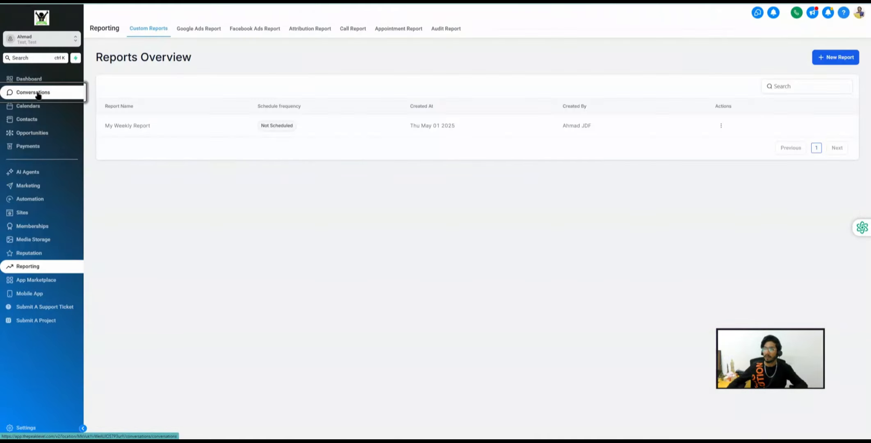
click(37, 95)
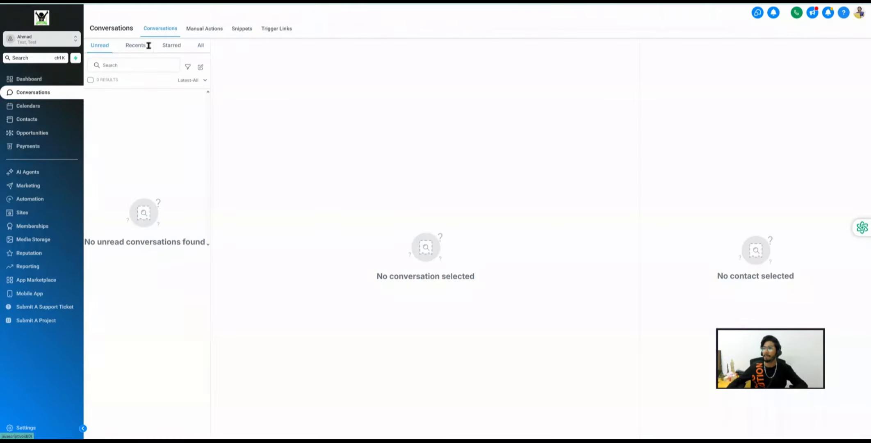
click(200, 48)
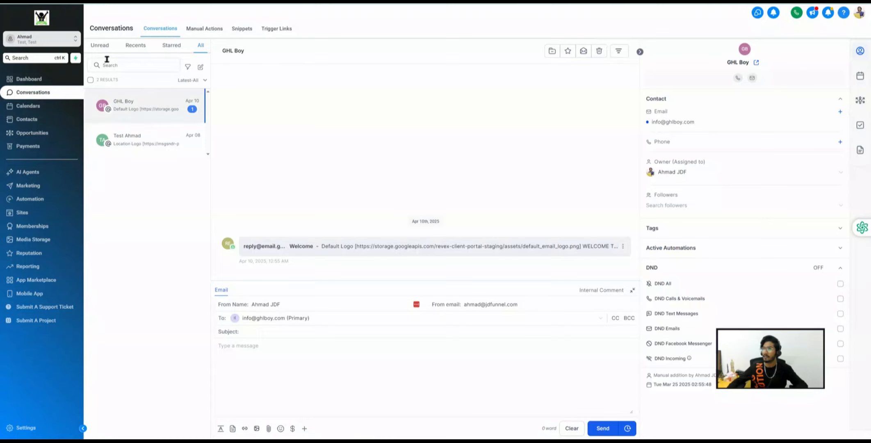
click(99, 46)
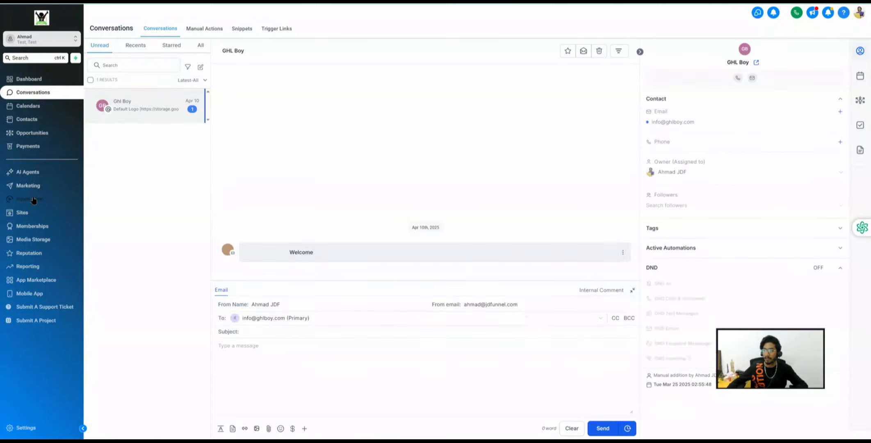
click(31, 266)
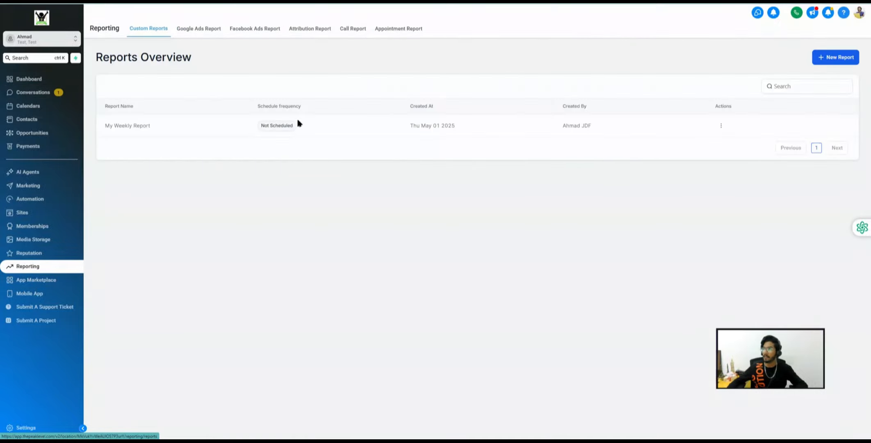
- Rename My Weekly Report to My Daily Report and save it
click(141, 126)
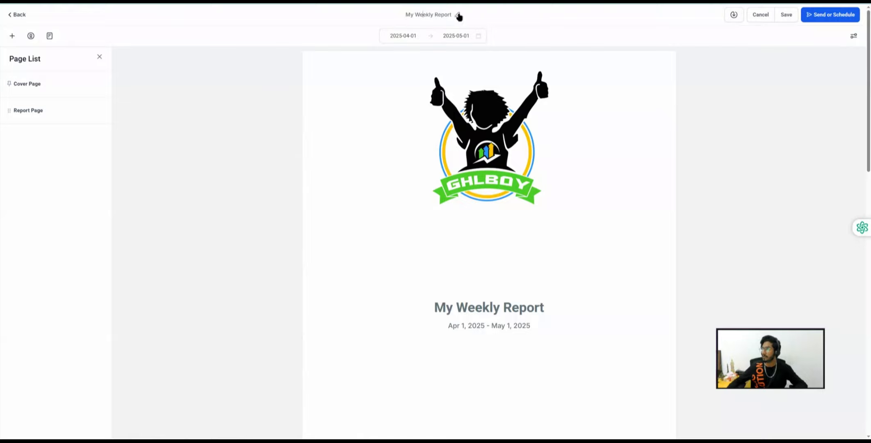
click(458, 15)
double_click(415, 16)
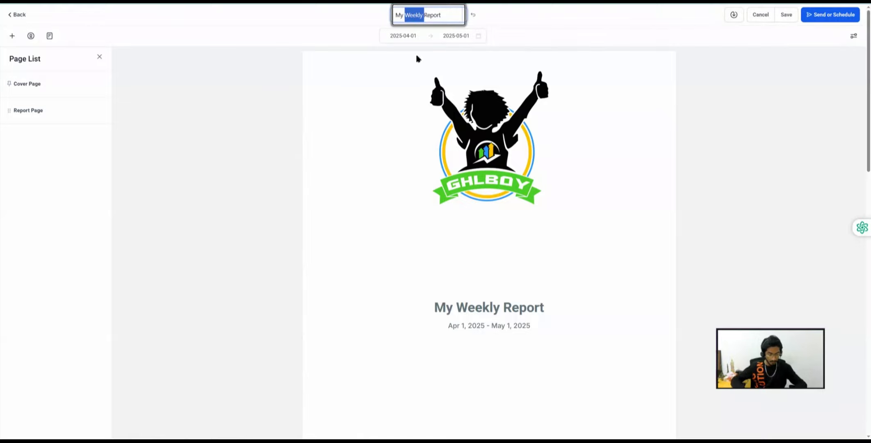
text(Daily)
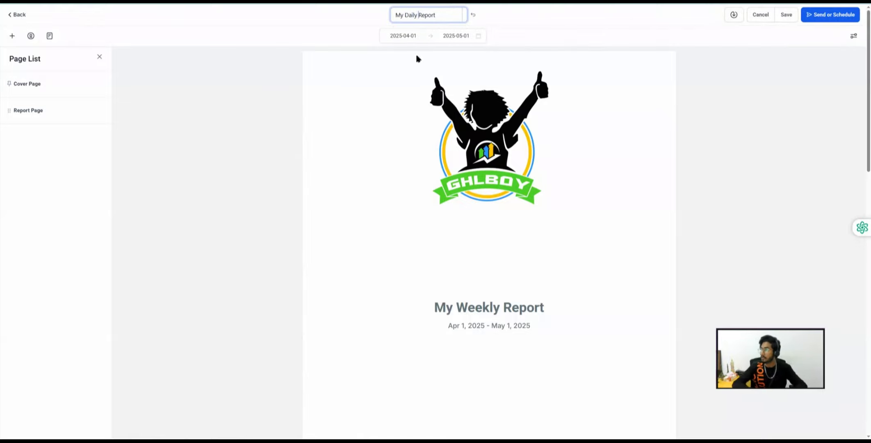
click(784, 15)
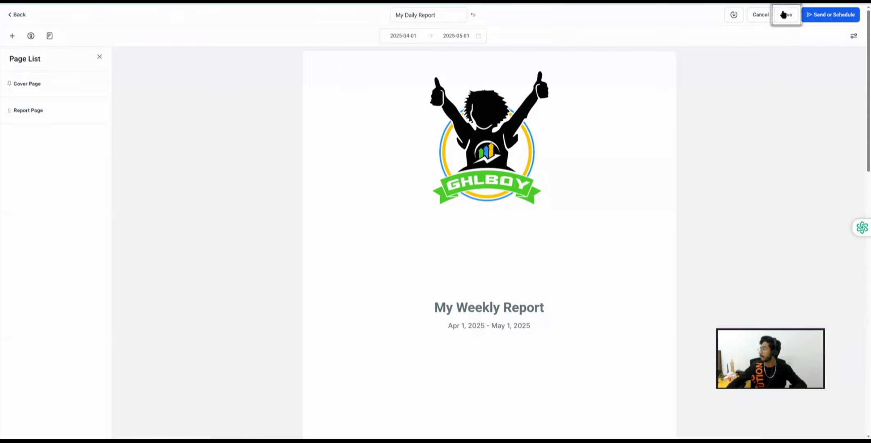
- Set the Total Unread Conversations widget's Date Property to Updated On and apply it
scroll(423, 222, down, 3)
scroll(426, 224, down, 5)
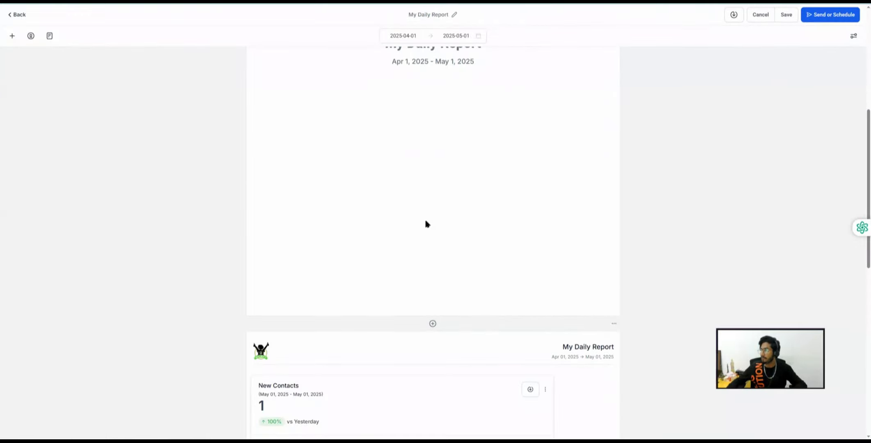
scroll(428, 222, down, 2)
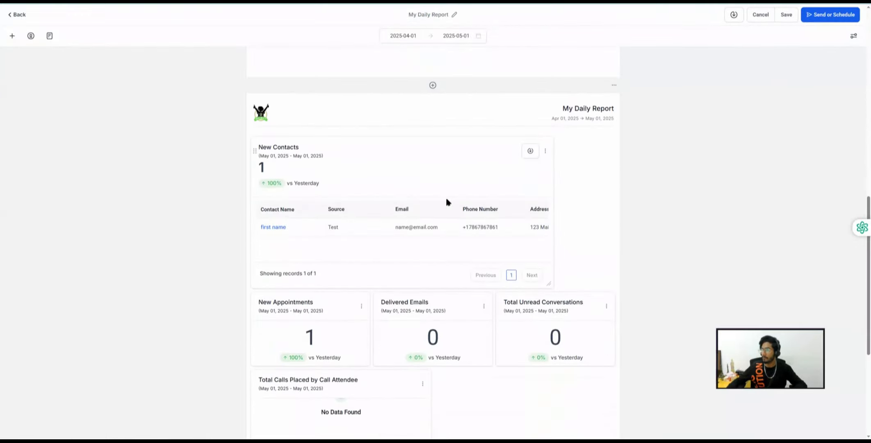
scroll(447, 199, down, 5)
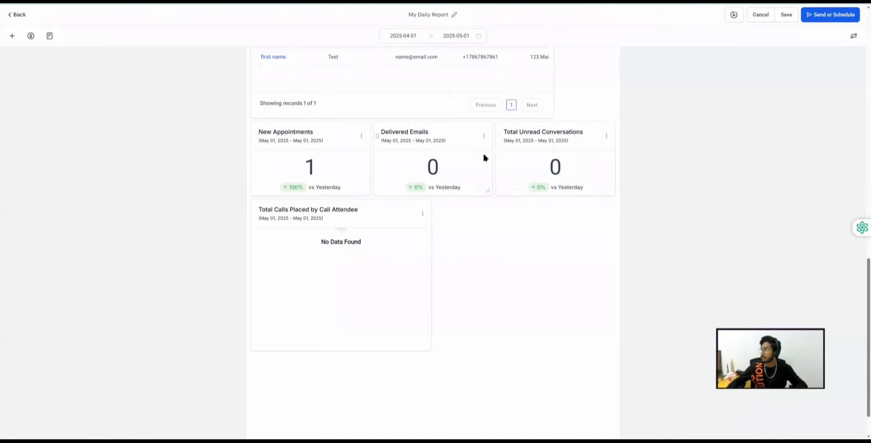
click(606, 136)
click(602, 92)
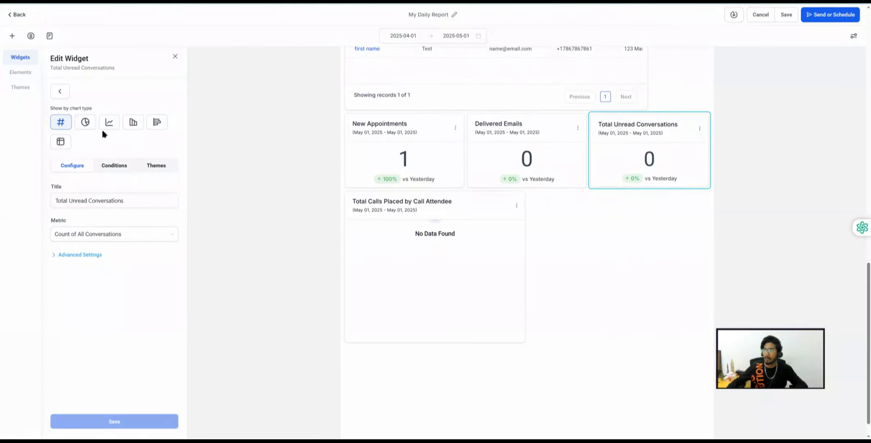
click(123, 166)
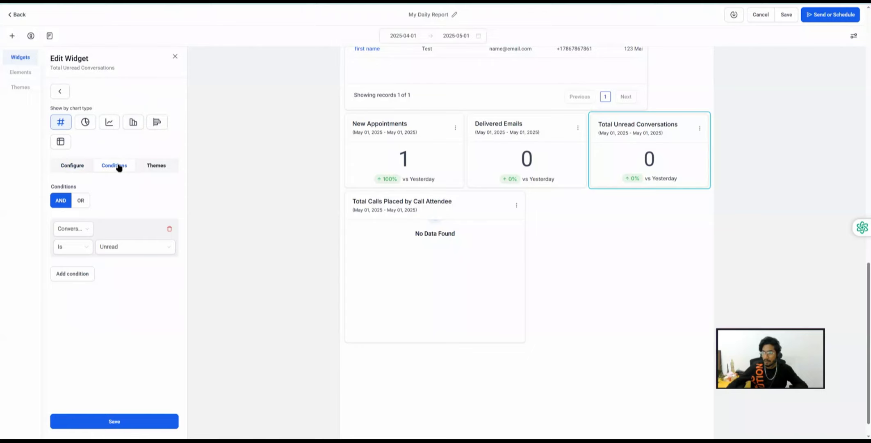
click(73, 166)
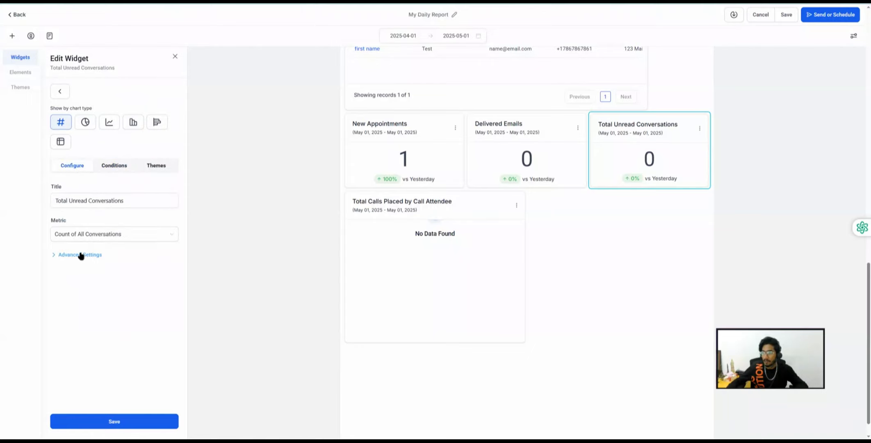
click(81, 255)
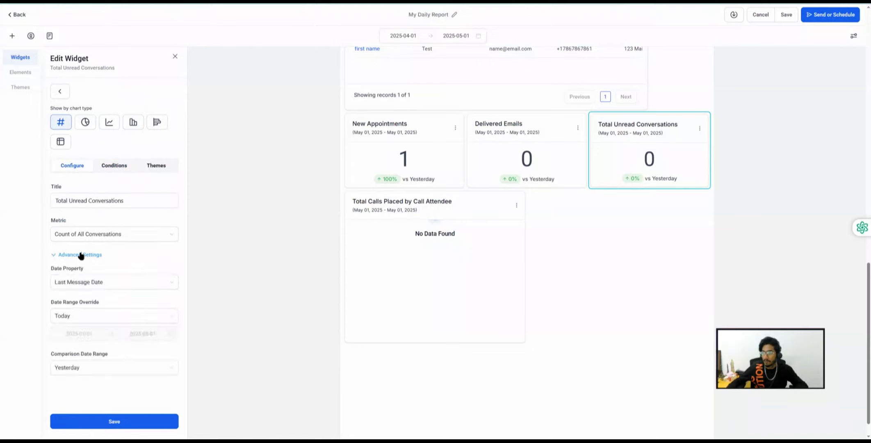
click(93, 283)
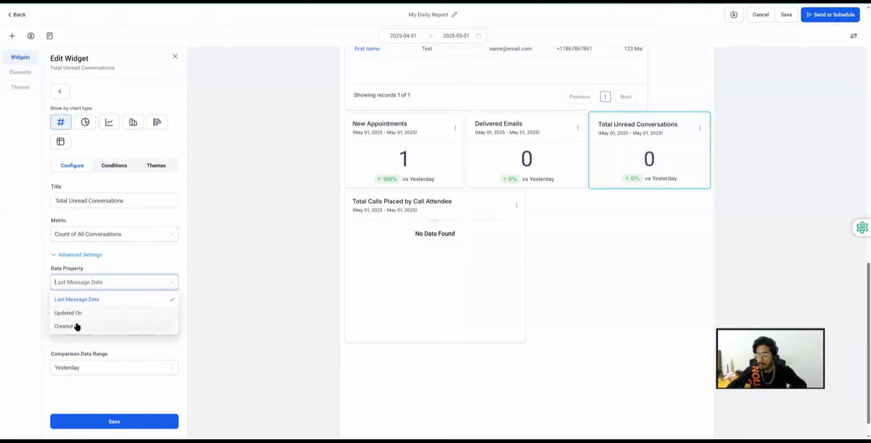
click(68, 313)
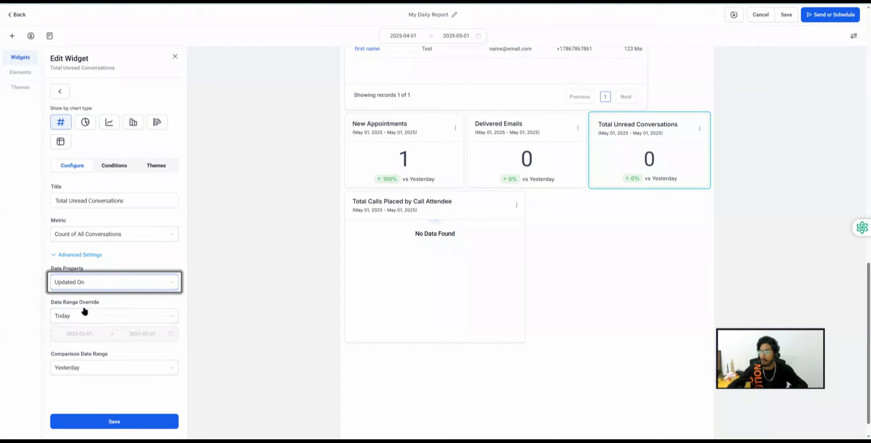
click(115, 420)
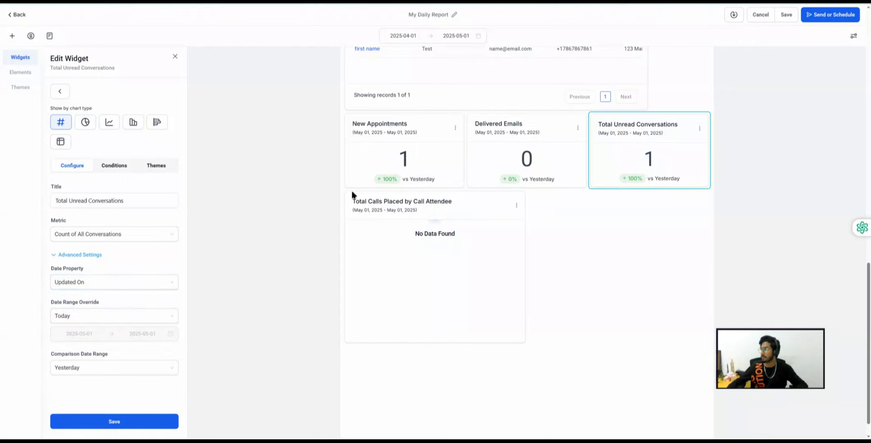
click(175, 59)
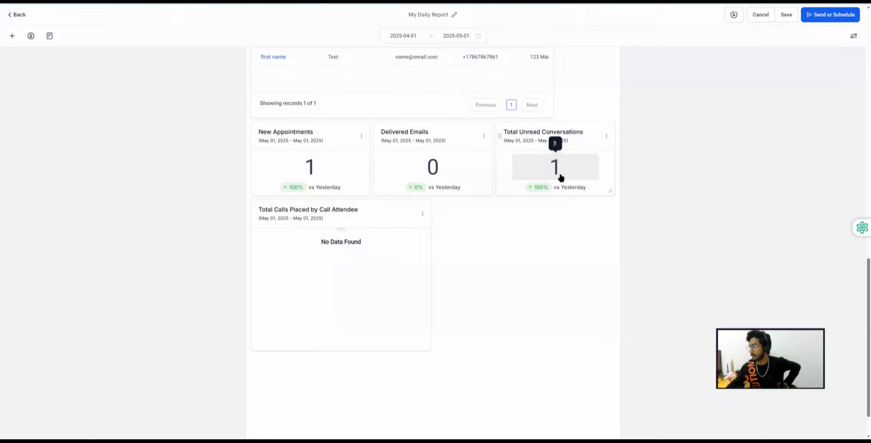
- Save the report, then add a Tasks widget from the General category
click(786, 15)
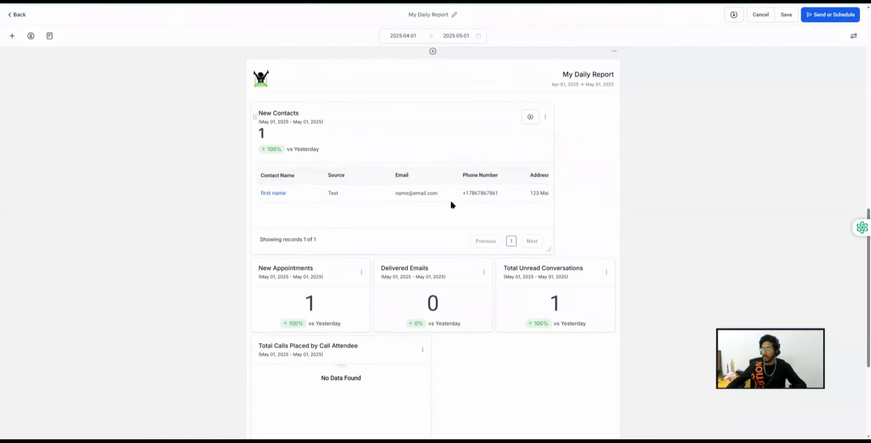
scroll(450, 201, up, 3)
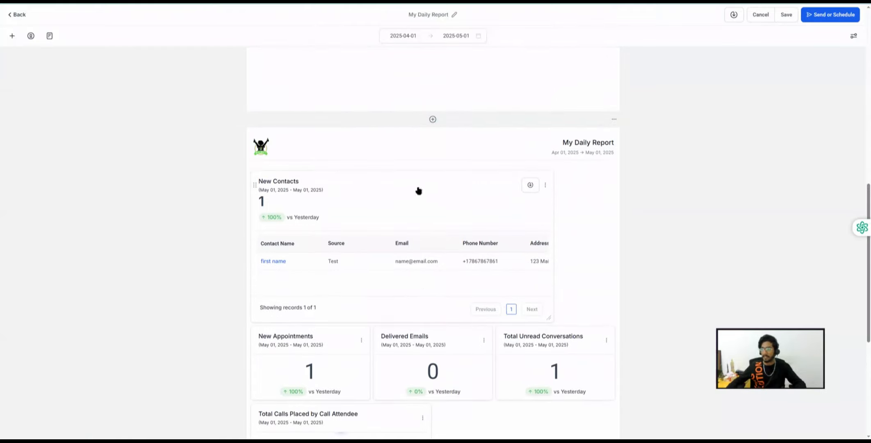
click(12, 36)
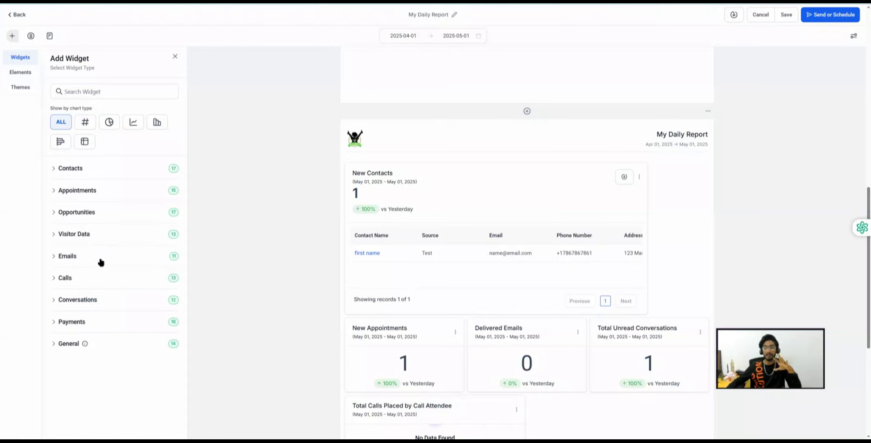
click(68, 344)
scroll(78, 288, down, 5)
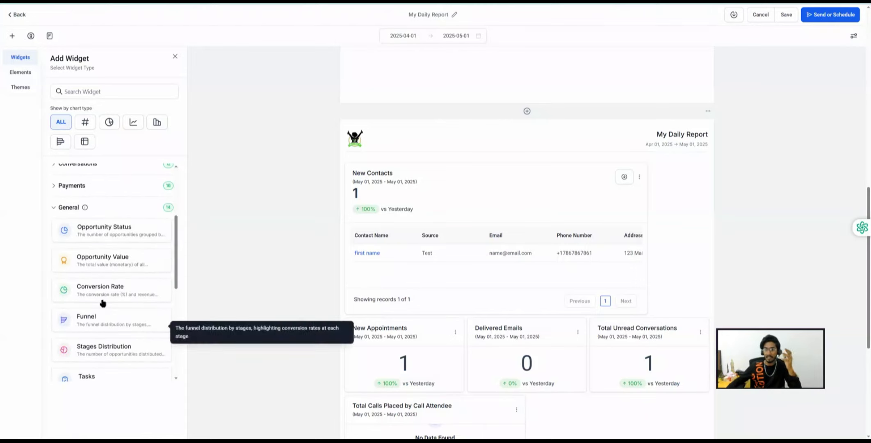
scroll(102, 302, down, 2)
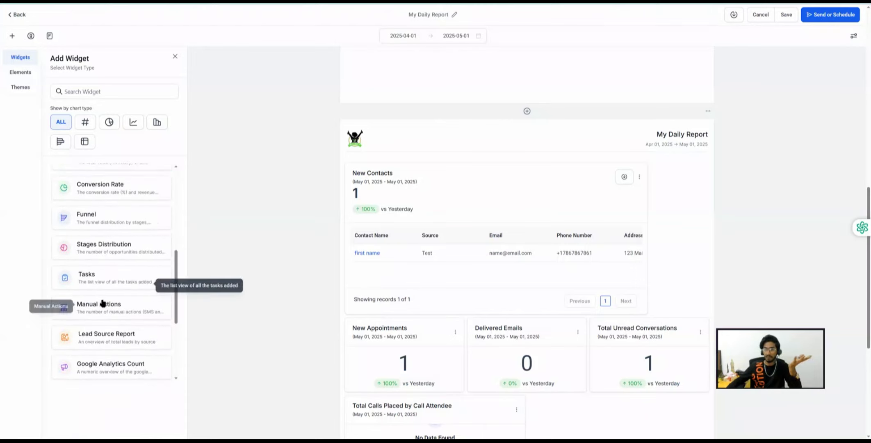
click(90, 278)
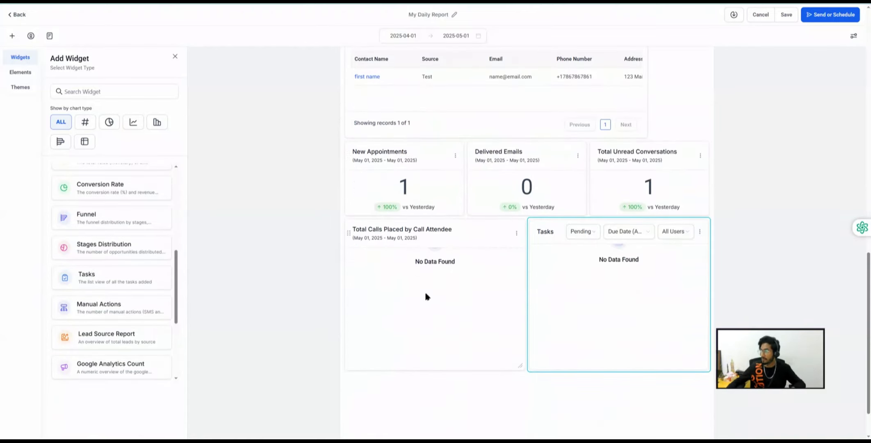
scroll(424, 291, down, 1)
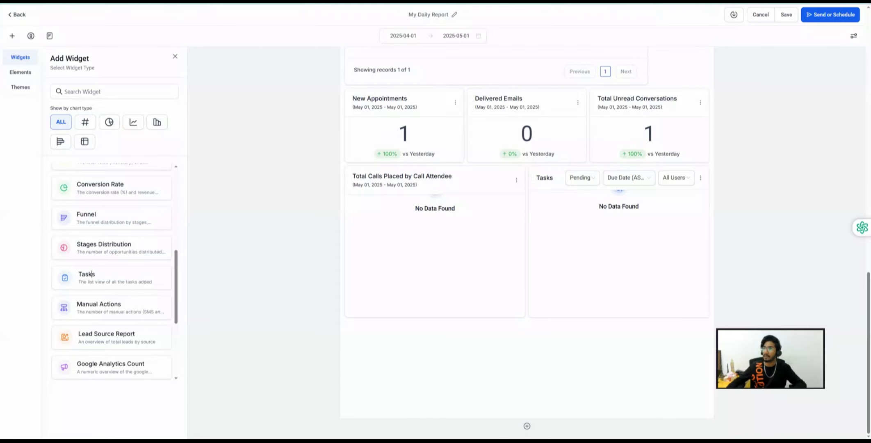
click(175, 59)
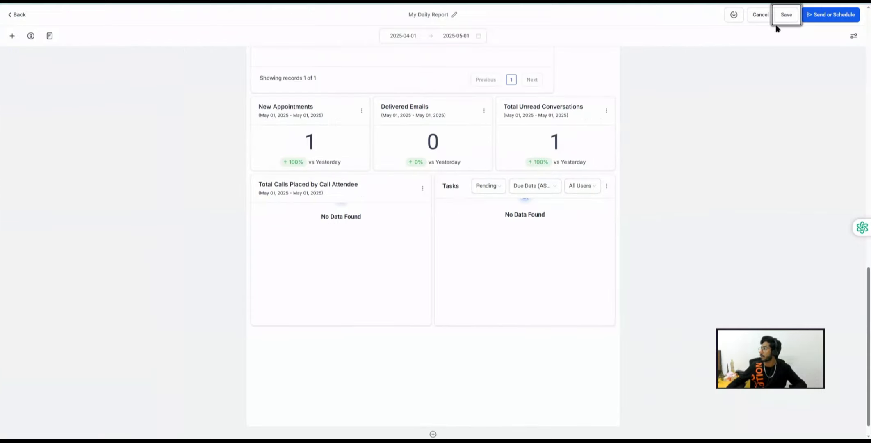
- Open the test contact from Contacts and view its empty Tasks section
click(18, 16)
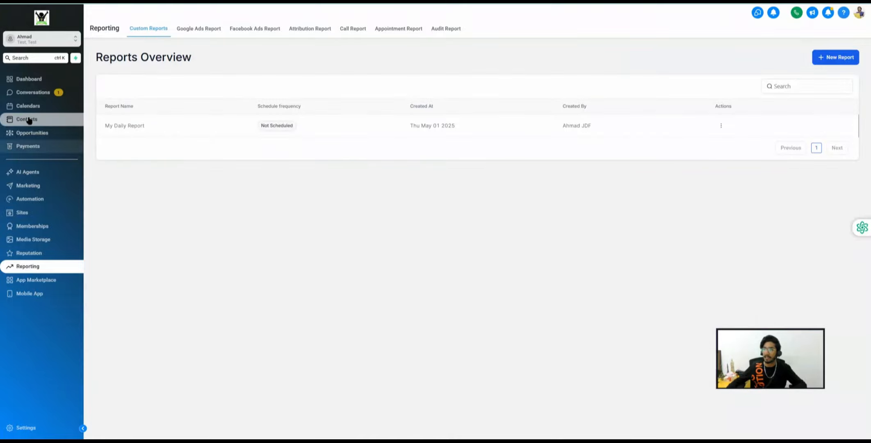
click(27, 120)
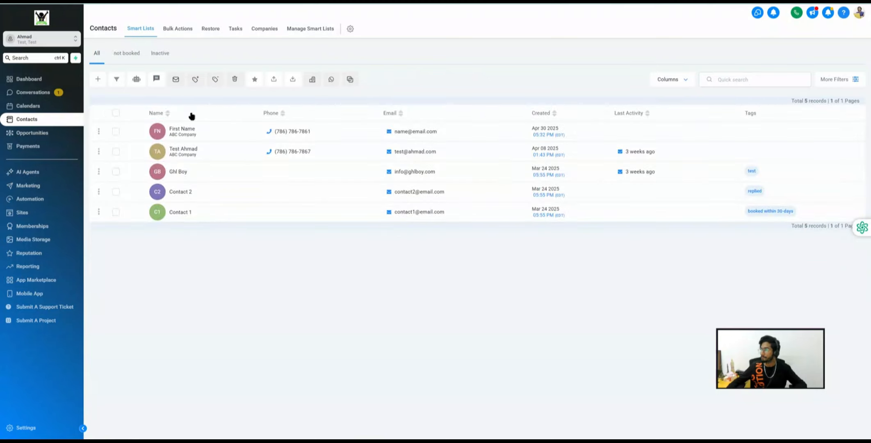
click(182, 156)
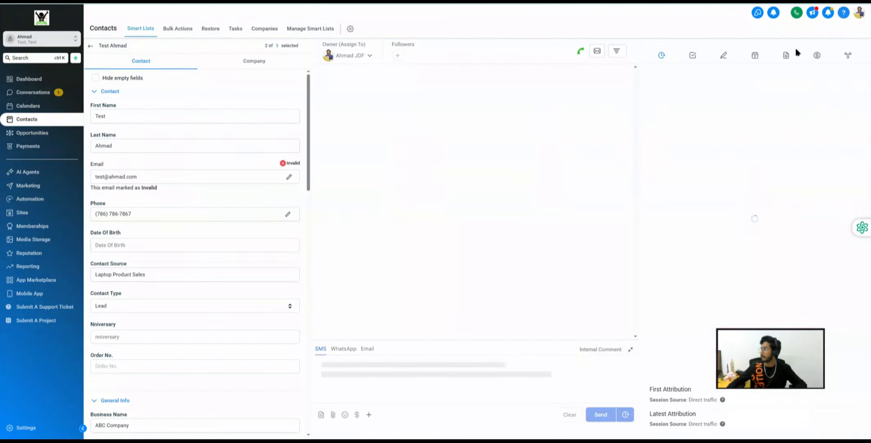
click(693, 57)
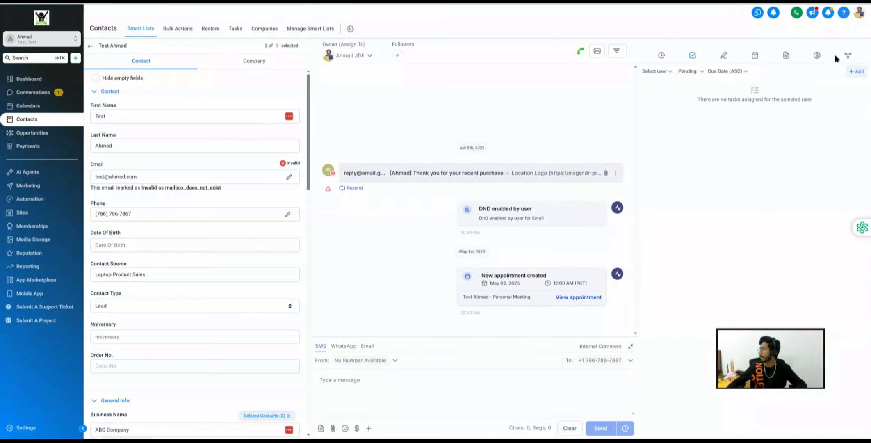
- Add a task 'Test Task' with description 'Description', assigned to the account user
click(857, 71)
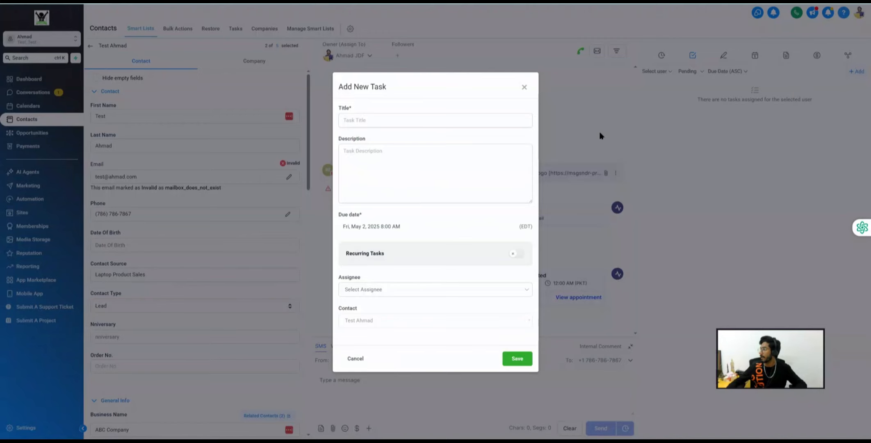
click(369, 120)
text(T)
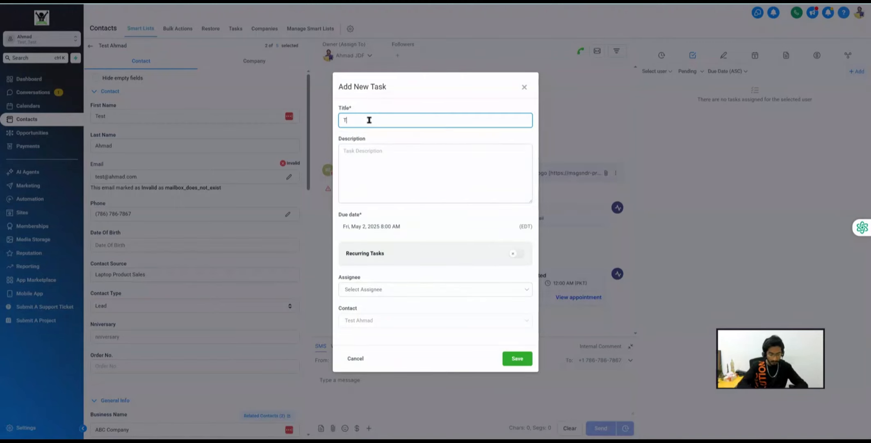
text(est Task)
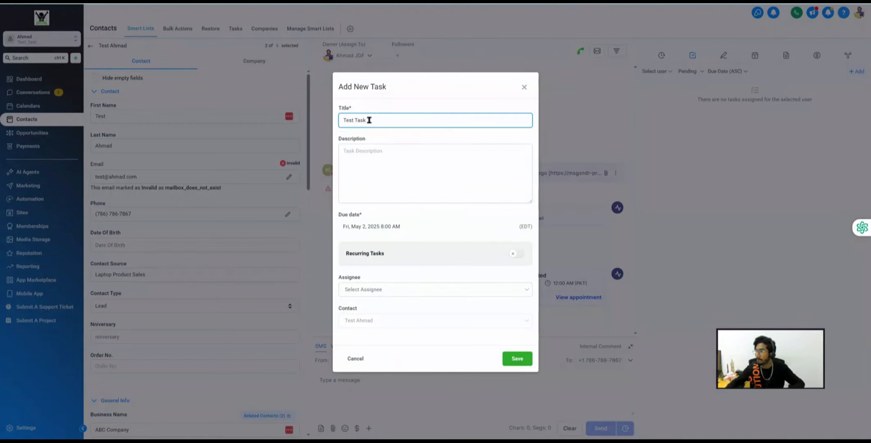
double_click(359, 139)
key(ctrl+c)
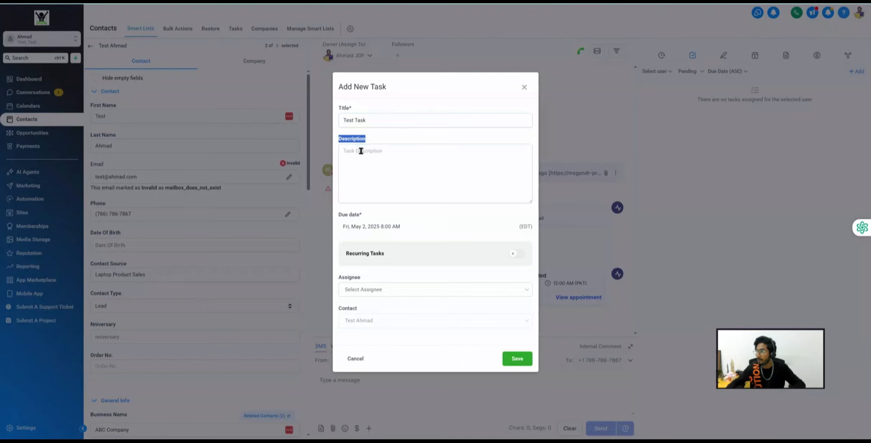
click(361, 150)
key(ctrl+v)
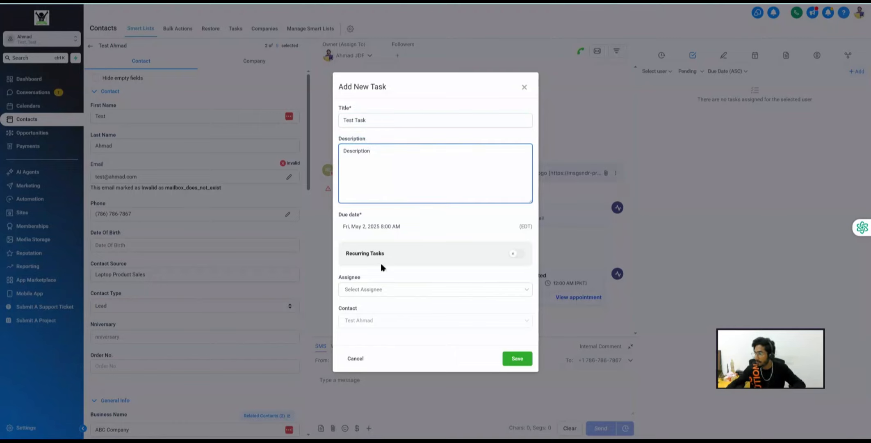
click(365, 289)
click(358, 250)
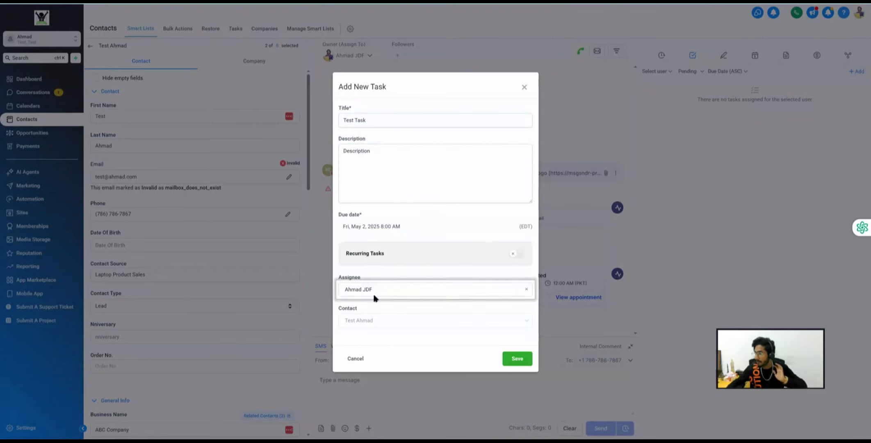
click(513, 358)
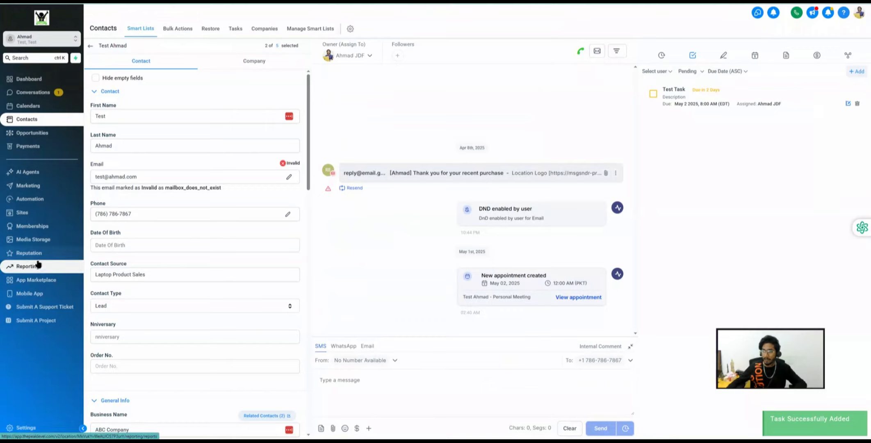
- Reopen My Daily Report and scroll to the Tasks widget listing Test Task due 5/2/2025
click(38, 264)
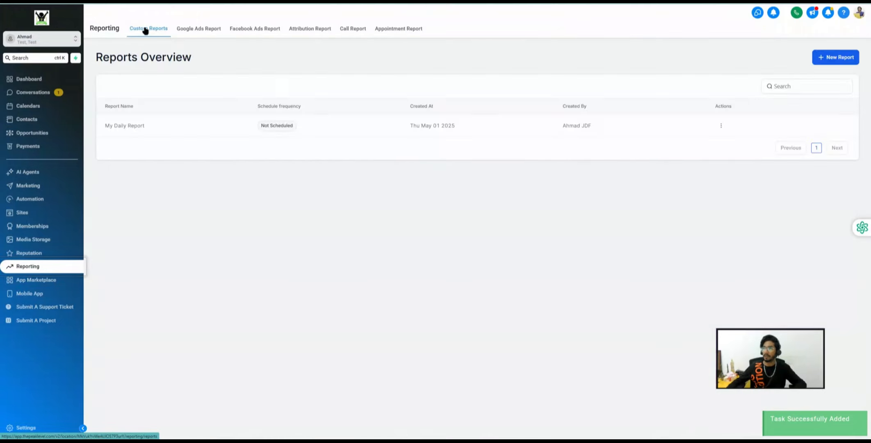
click(132, 129)
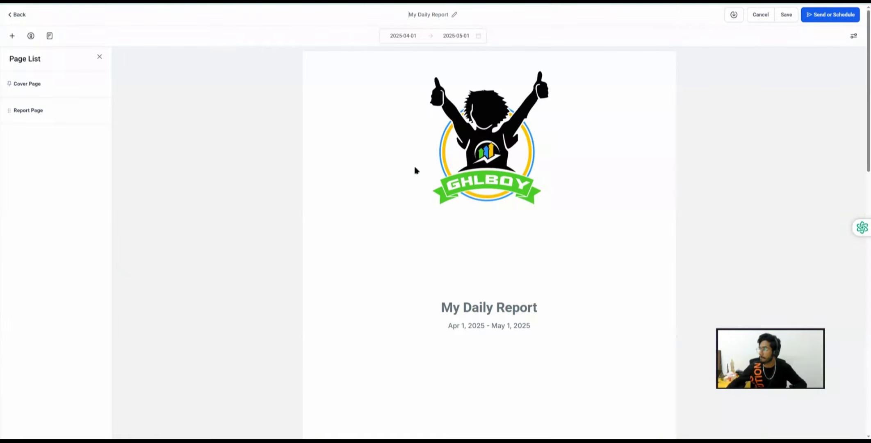
scroll(468, 191, down, 8)
scroll(470, 193, down, 10)
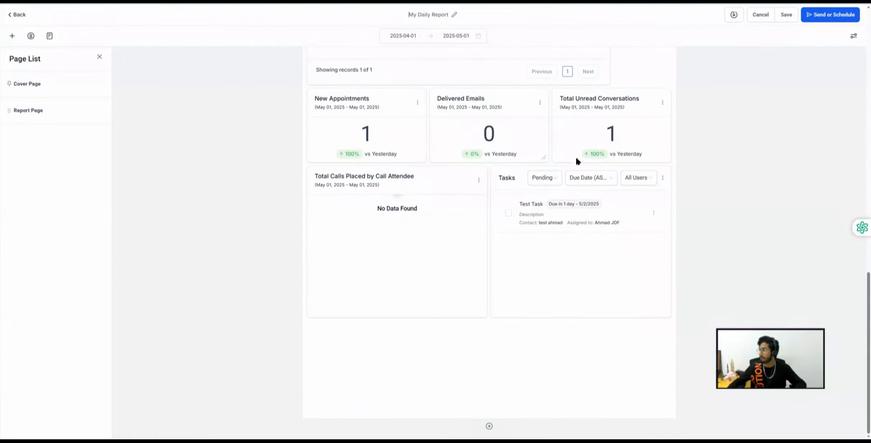
scroll(574, 218, up, 5)
scroll(483, 193, up, 5)
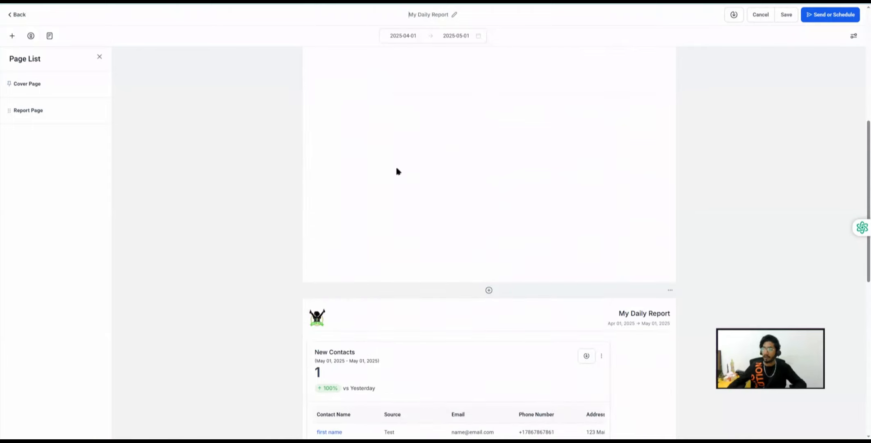
scroll(396, 212, down, 3)
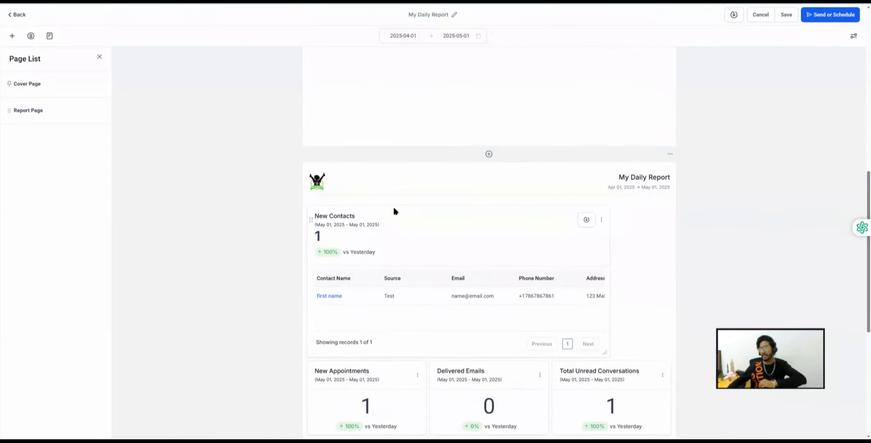
scroll(394, 211, down, 5)
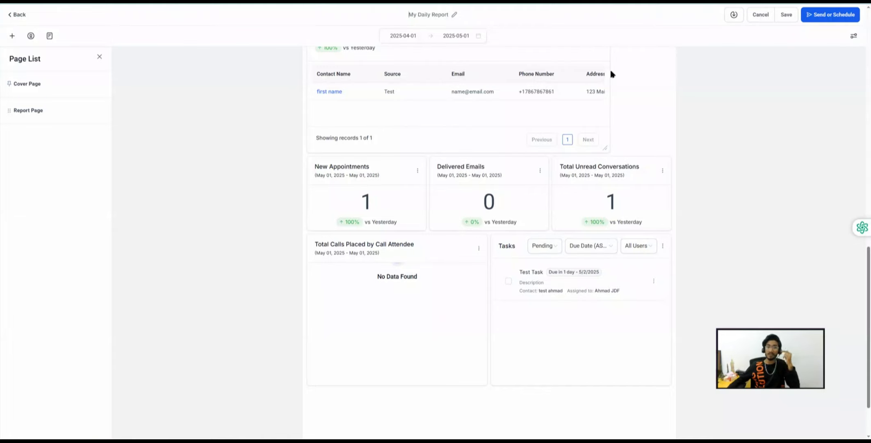
- Schedule My Daily Report to send Daily at 10:00 AM with a Yesterday date range
click(833, 15)
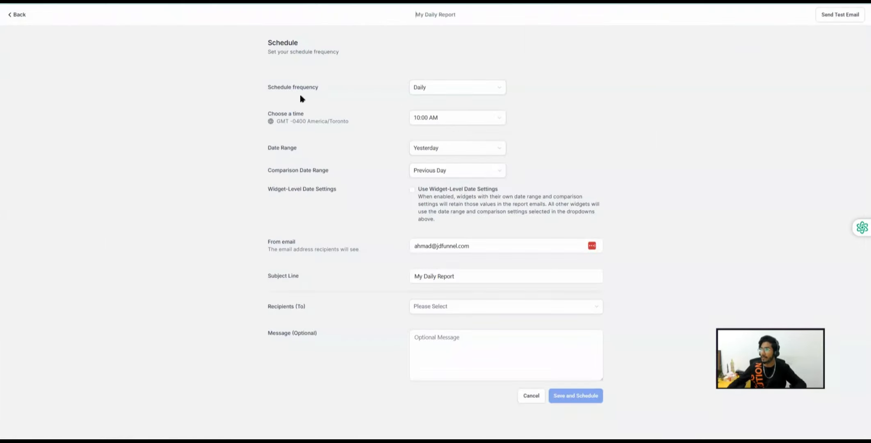
drag(269, 87, 322, 87)
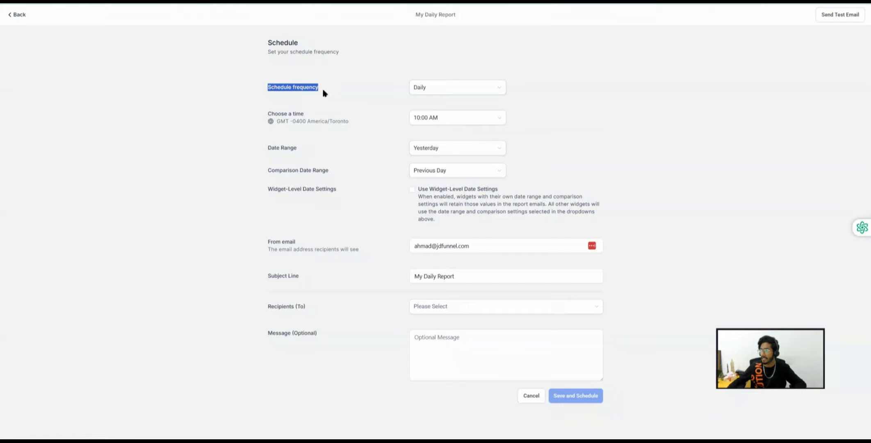
click(419, 87)
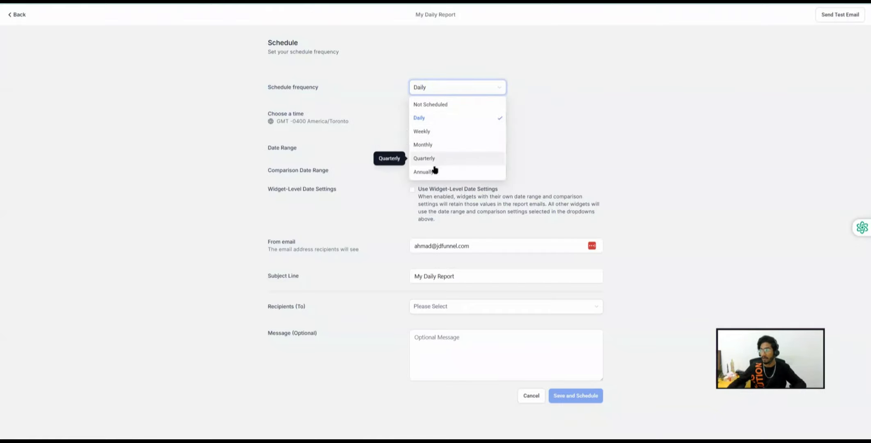
click(430, 105)
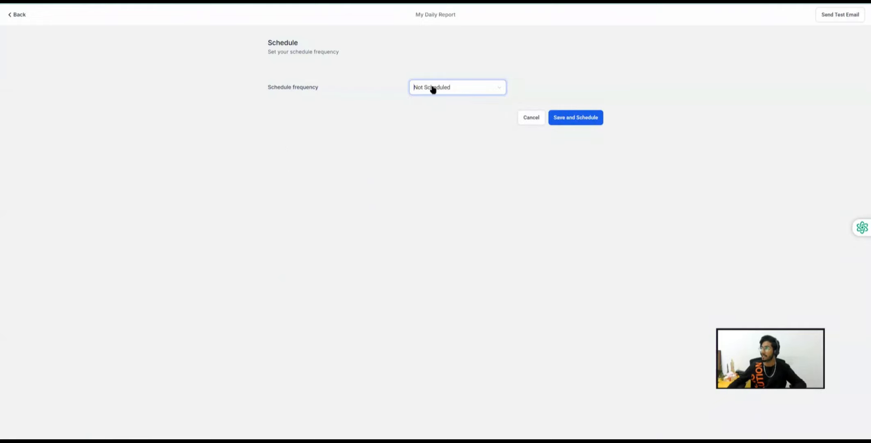
click(431, 89)
click(421, 118)
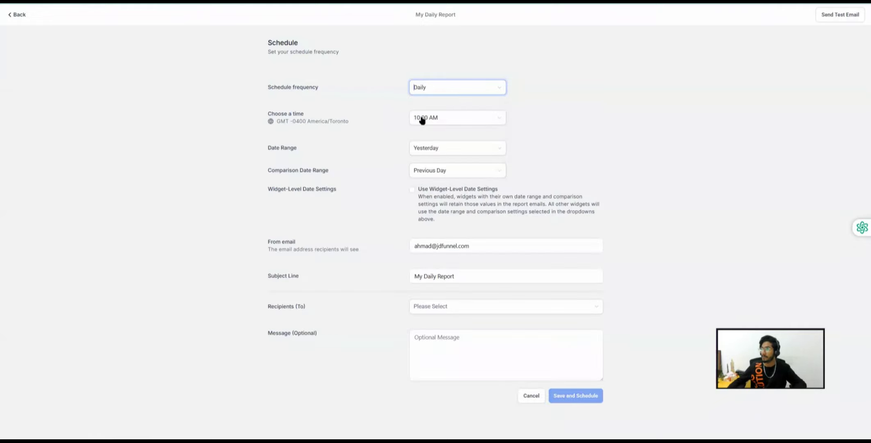